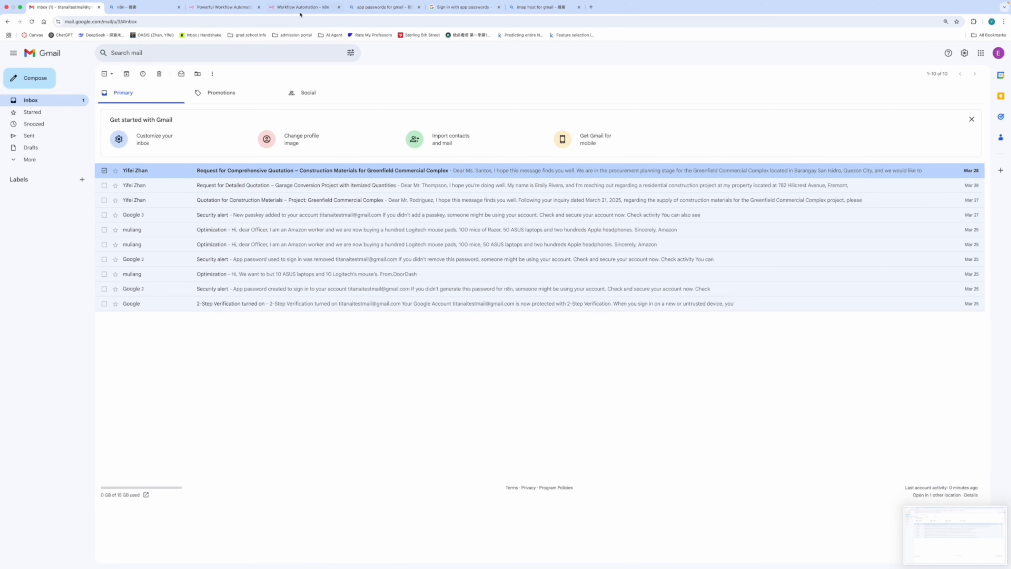
Step: In n8n, test the Email Trigger (IMAP) node with the testmail credential on INBOX, then check the source email in Gmail
click(300, 13)
click(256, 297)
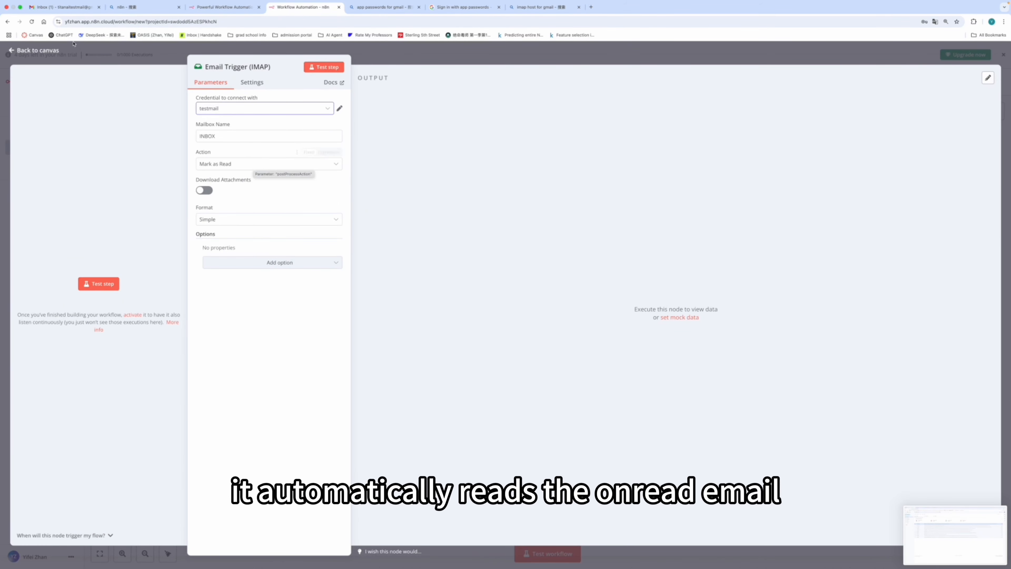
click(64, 7)
click(302, 6)
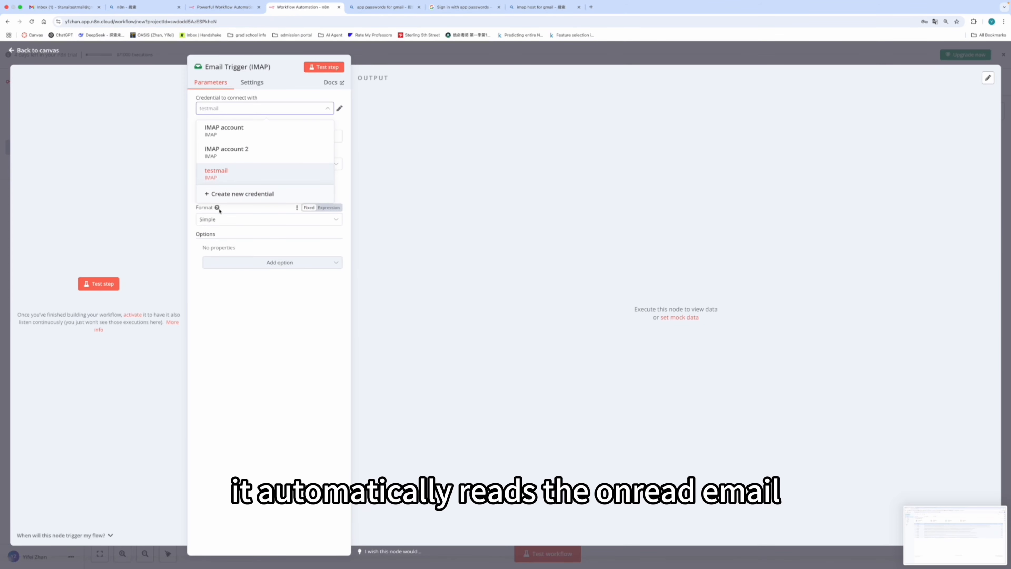
click(220, 211)
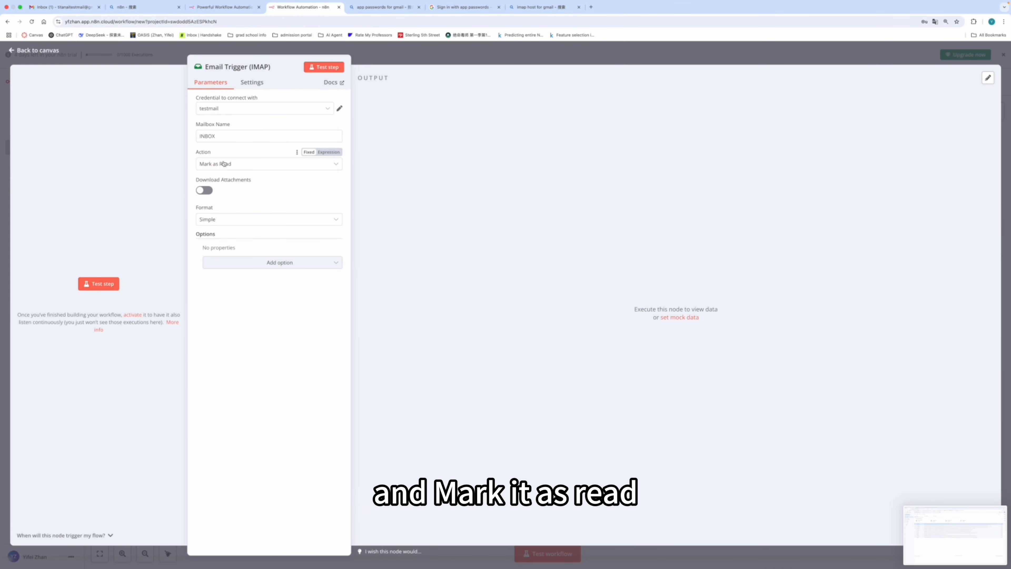
click(316, 68)
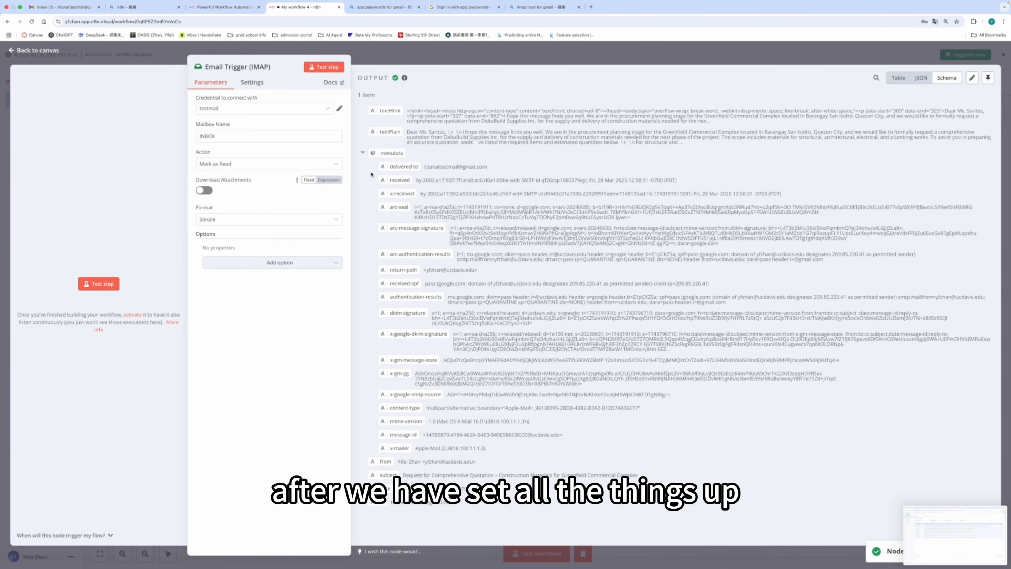
click(64, 7)
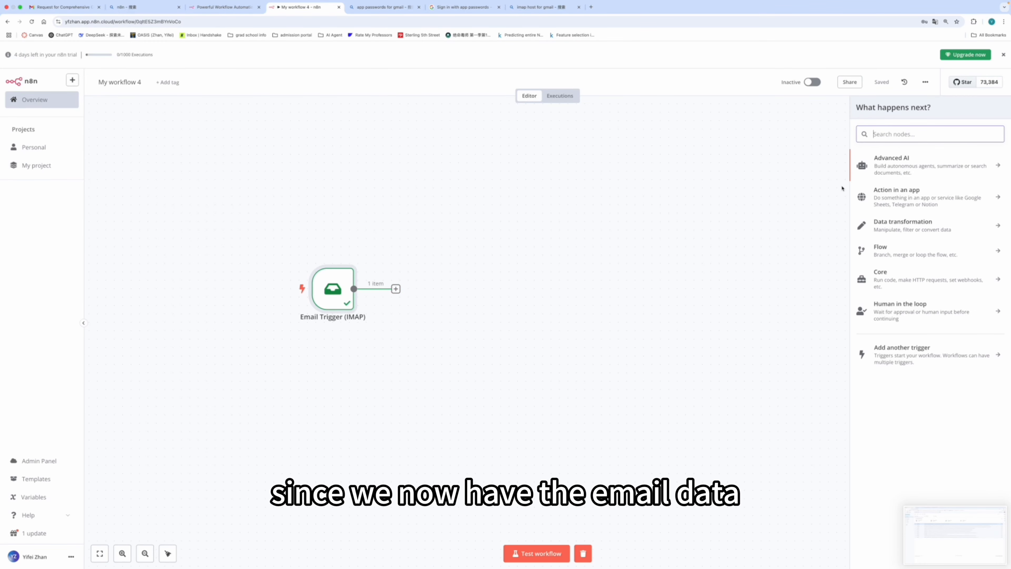
Step: Add an Information Extractor node after the email trigger and map the email's textPlain field into its Text
text(informatio)
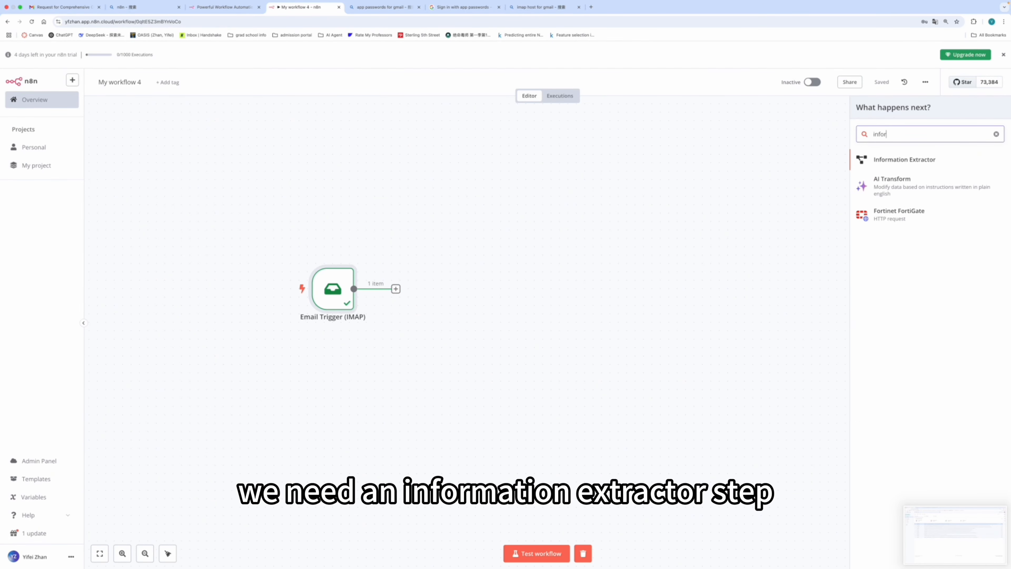
click(883, 159)
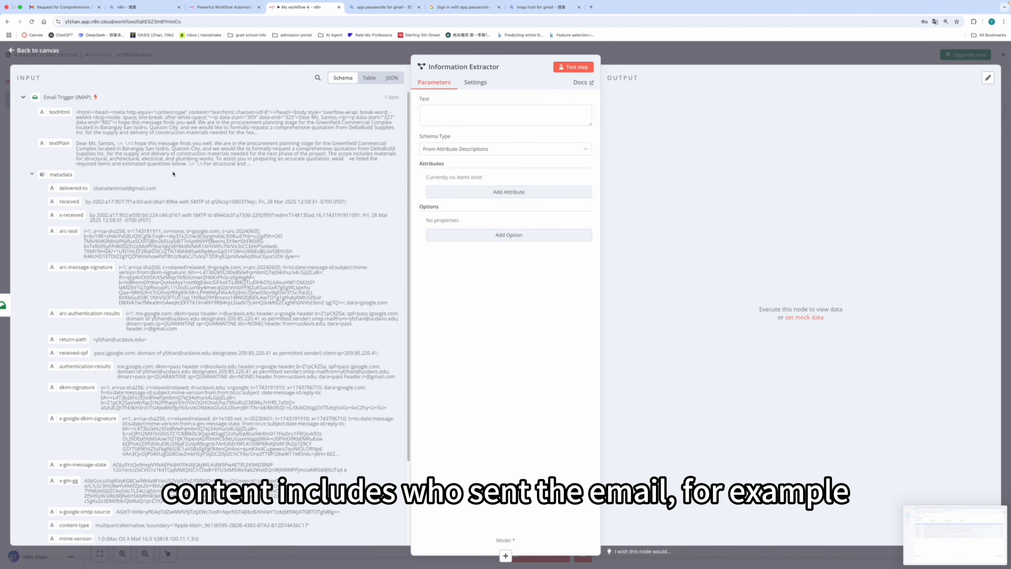
drag(57, 144, 471, 113)
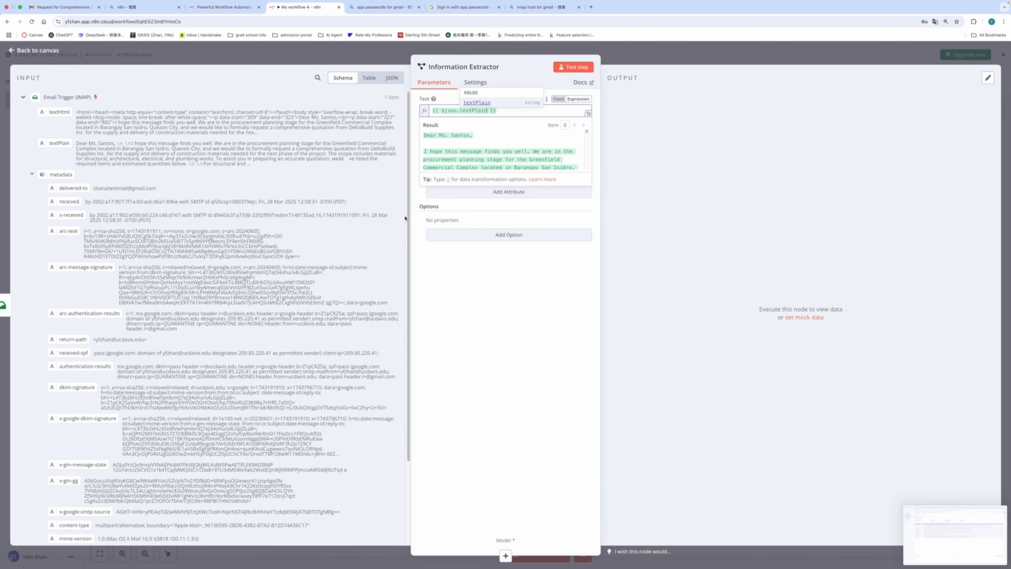
click(466, 303)
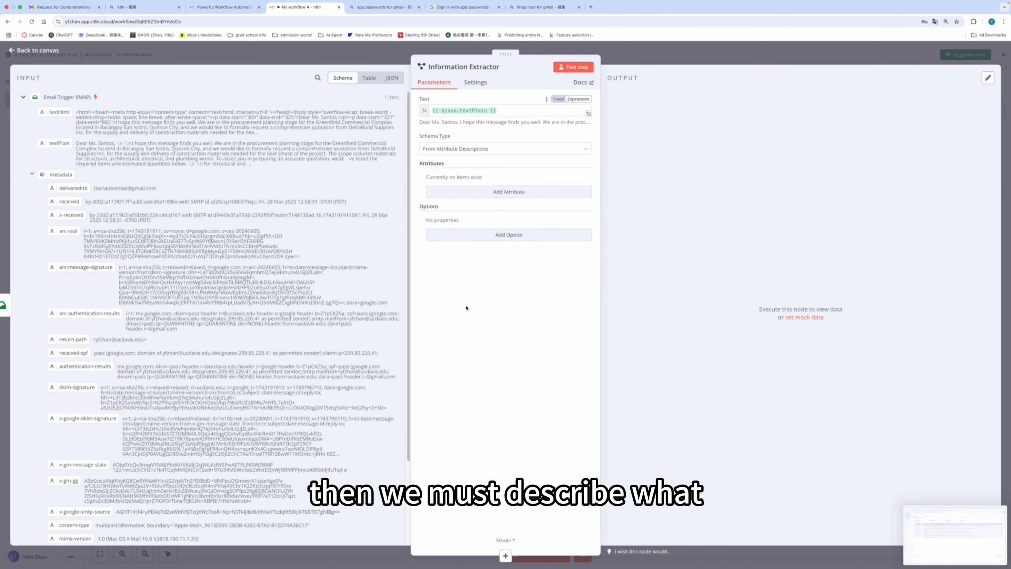
Step: Add a required String attribute named "company name" with the description "extract company name" to the Information Extractor
click(499, 194)
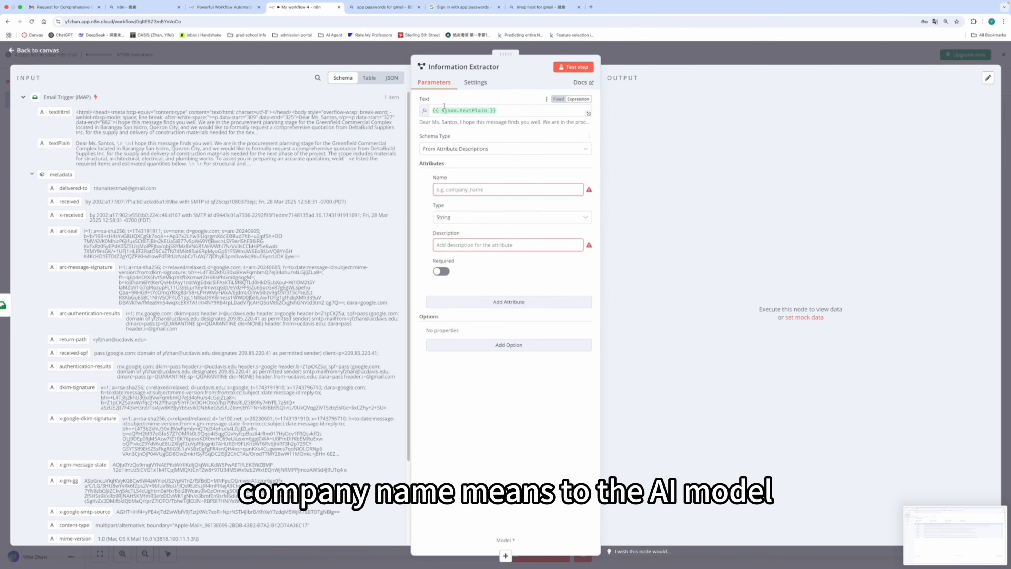
click(472, 190)
text(com)
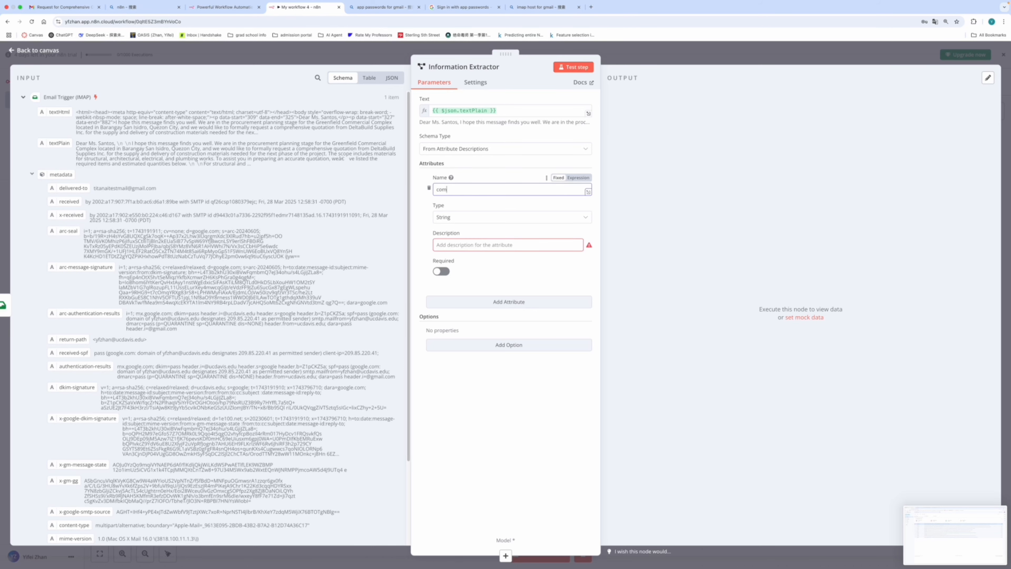
text(pany name)
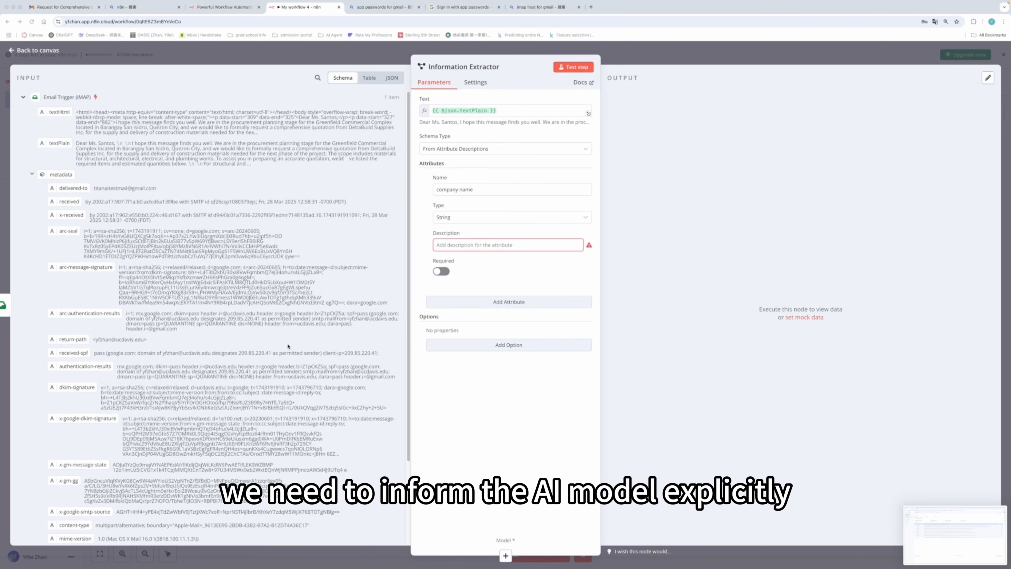
click(535, 244)
text(extract campany name)
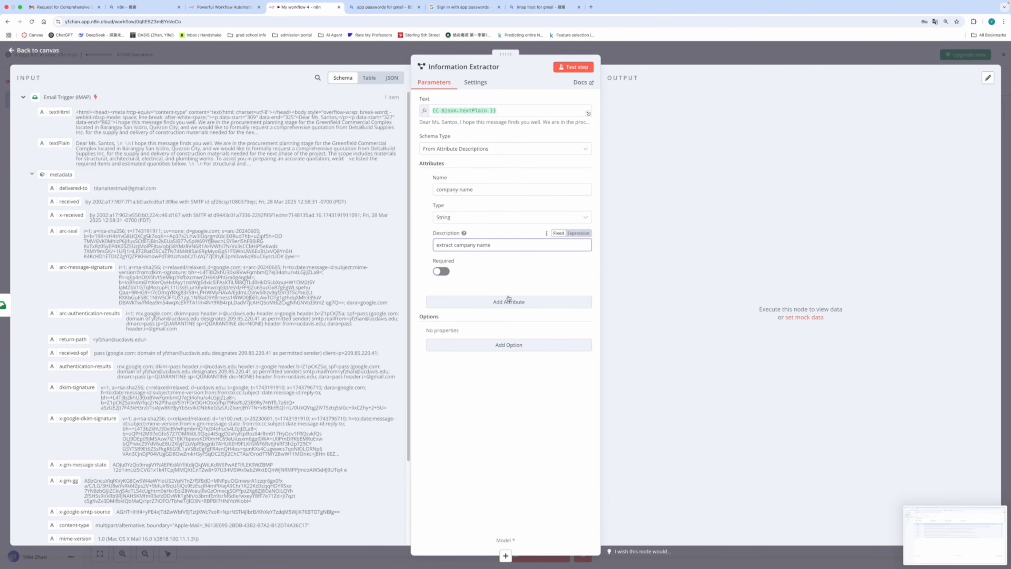
click(441, 271)
Step: Add a second attribute to the Information Extractor and name it "product and quantity"
click(493, 302)
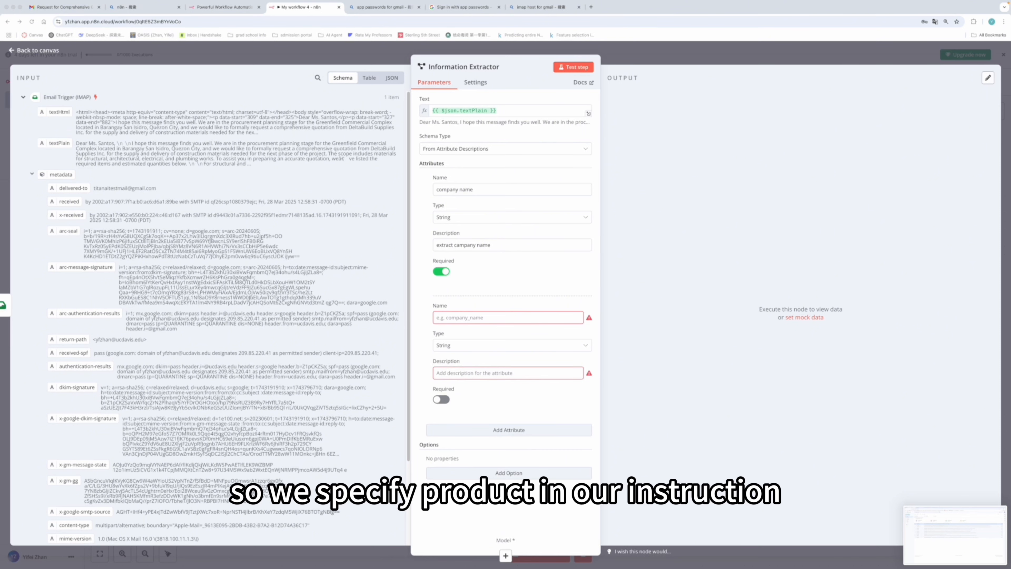
click(477, 319)
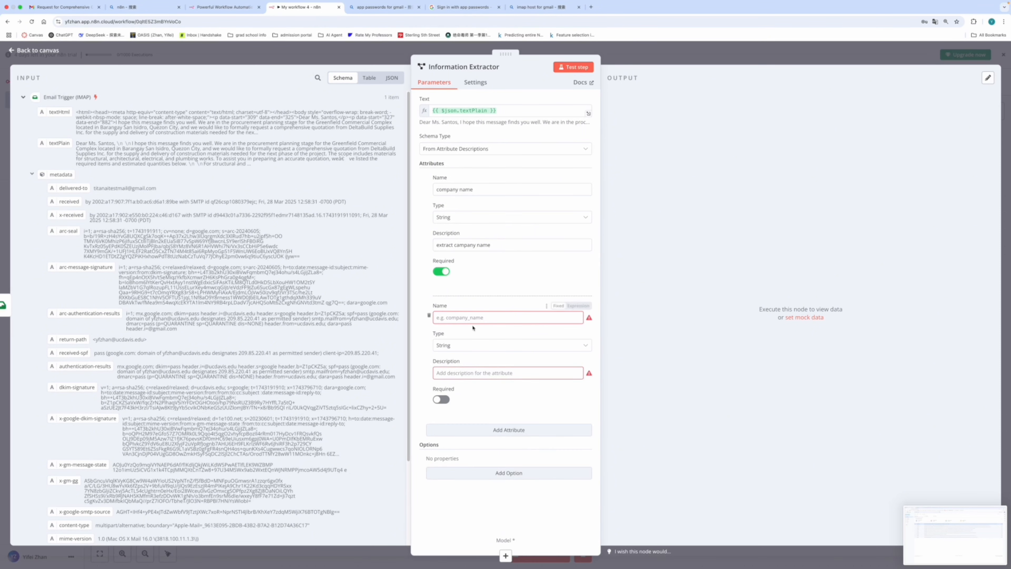
text(product)
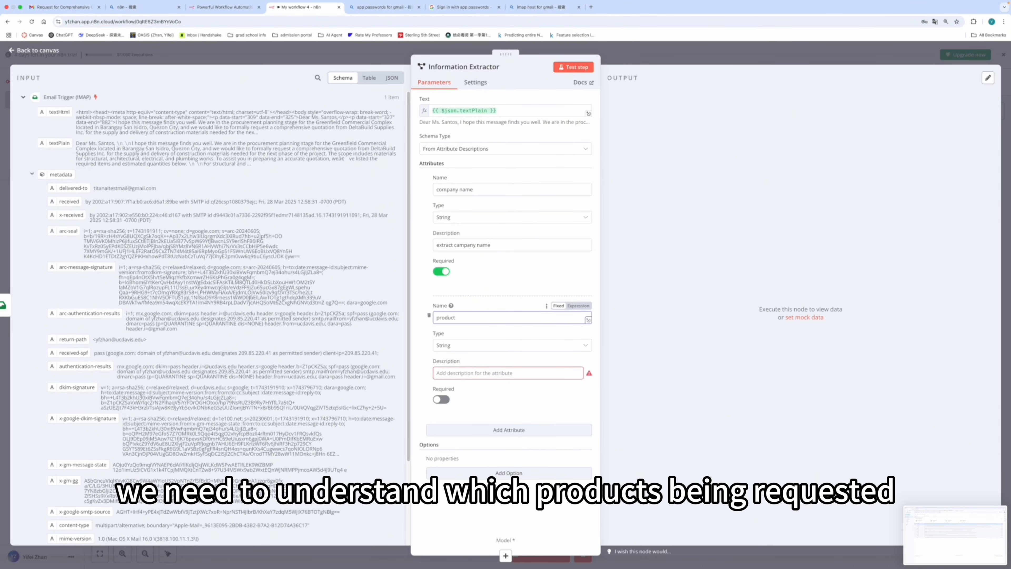
text( and quantity)
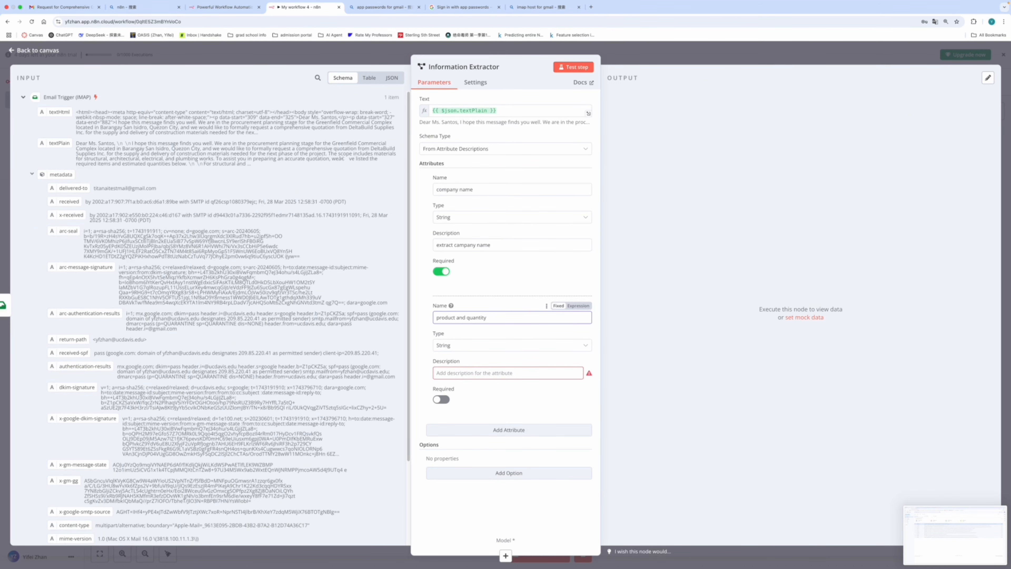
Step: Make the attribute required, with the expression description "extract all product names and corresponding quantity in standard format, in the format like this: name: , quantity:"
key(super+Tab)
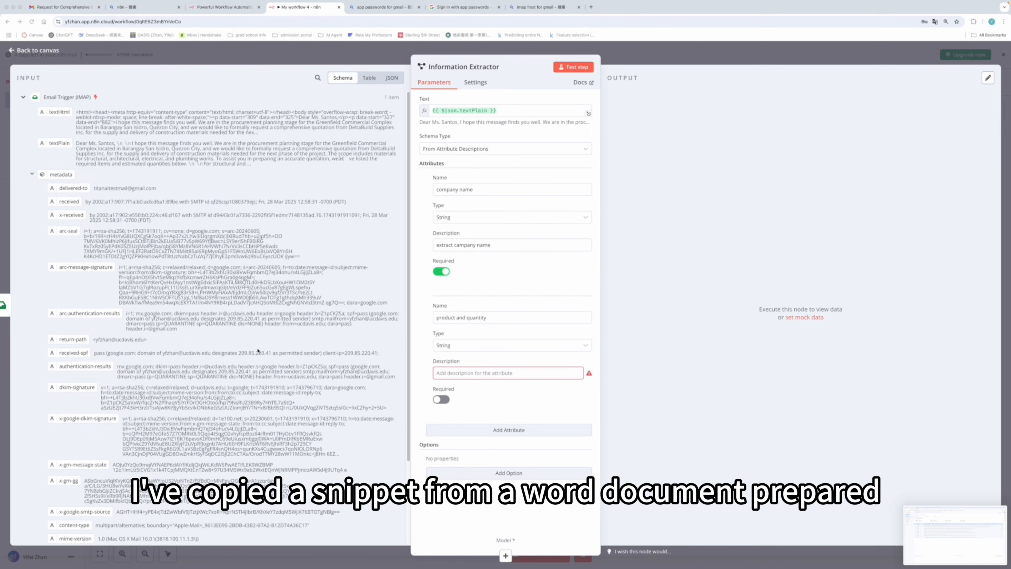
click(479, 372)
key(super+v)
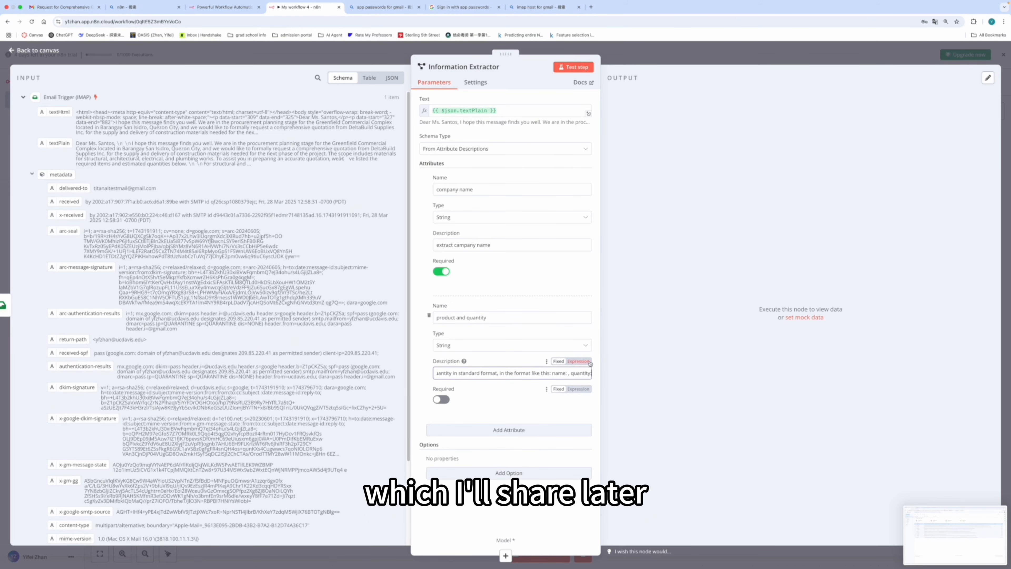
click(578, 361)
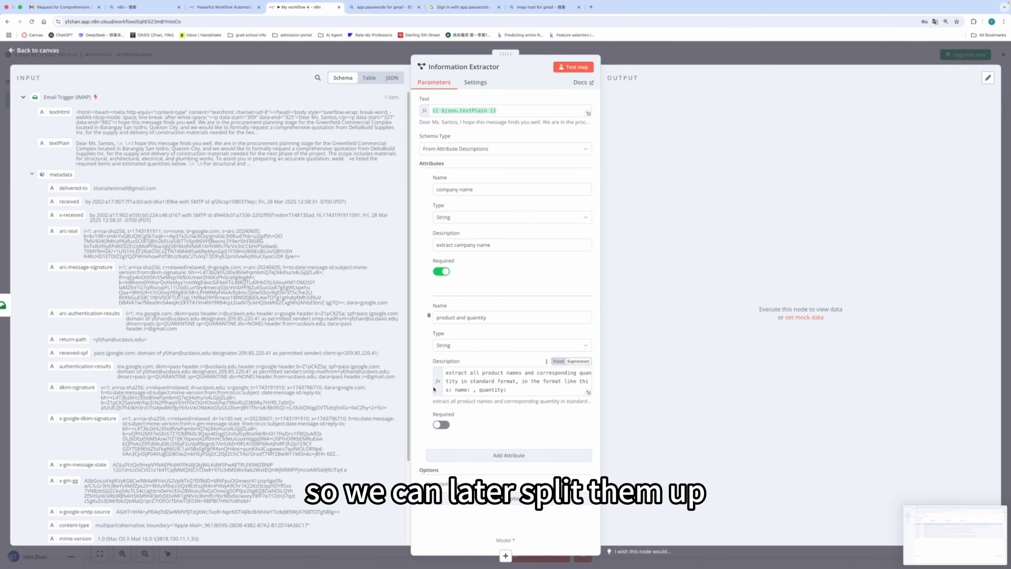
drag(454, 391, 507, 391)
click(507, 391)
click(421, 424)
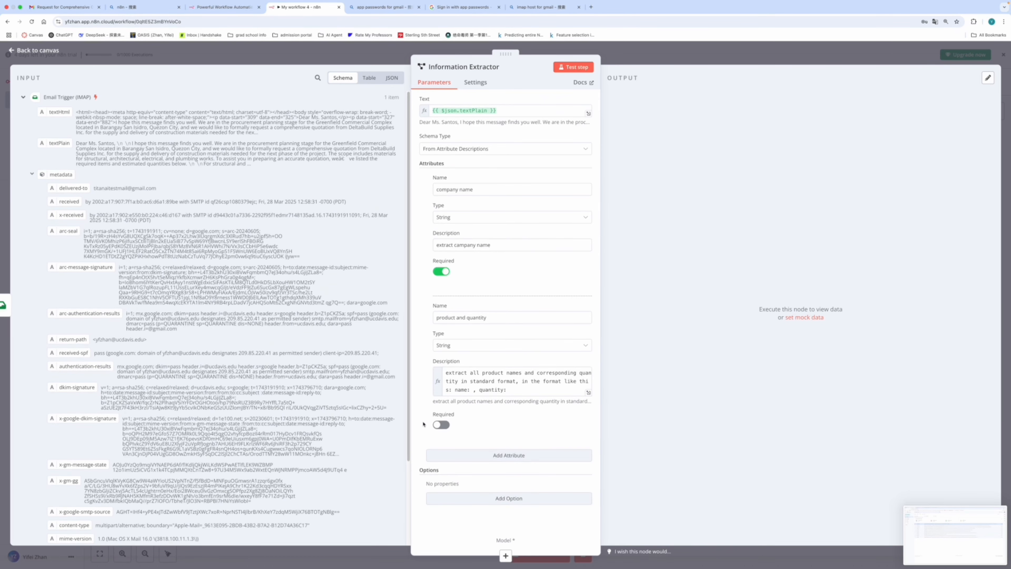
click(441, 425)
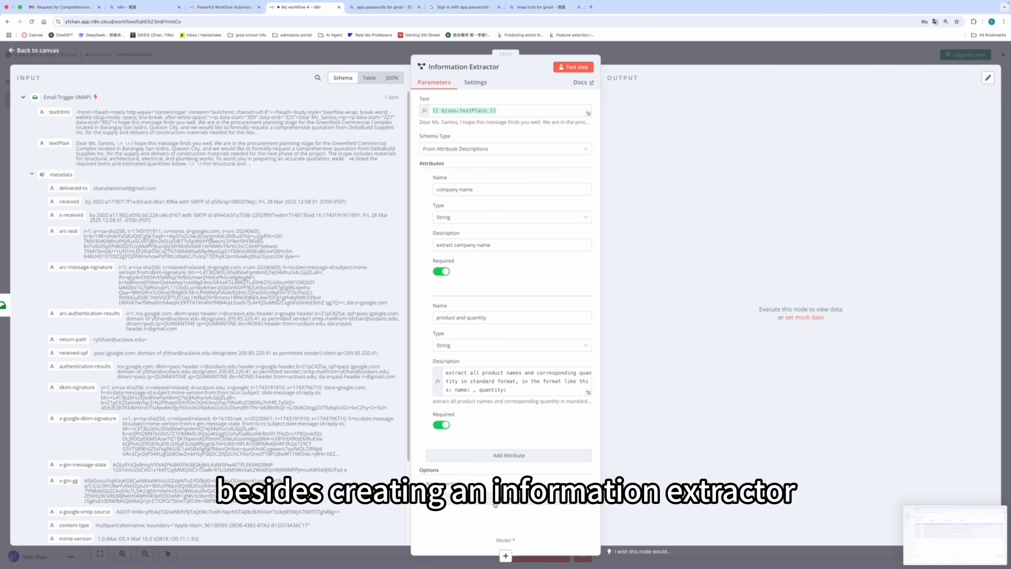
Step: Attach an OpenAI Chat Model to the Information Extractor and start creating a new OpenAI credential for it
click(505, 555)
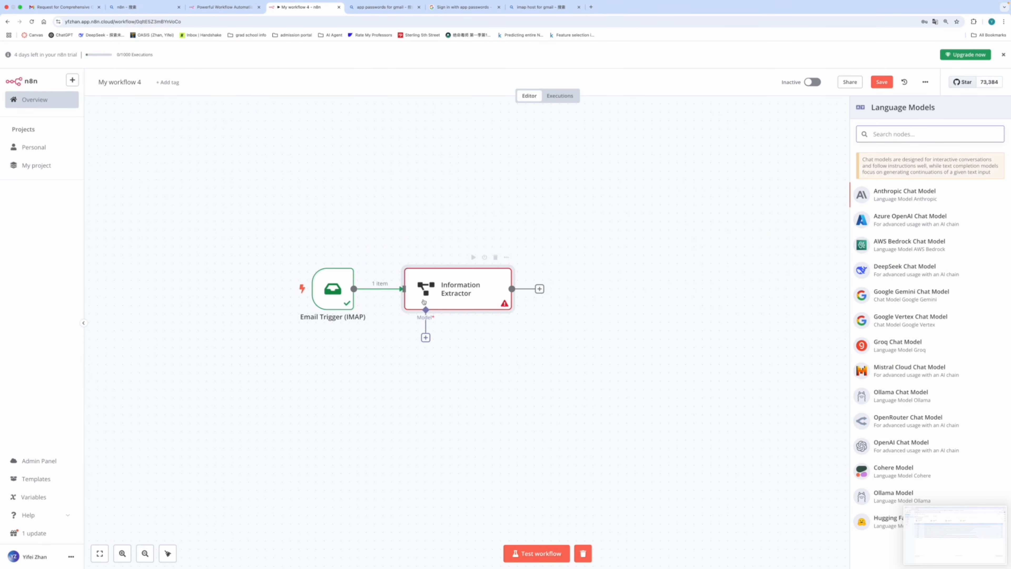
click(425, 337)
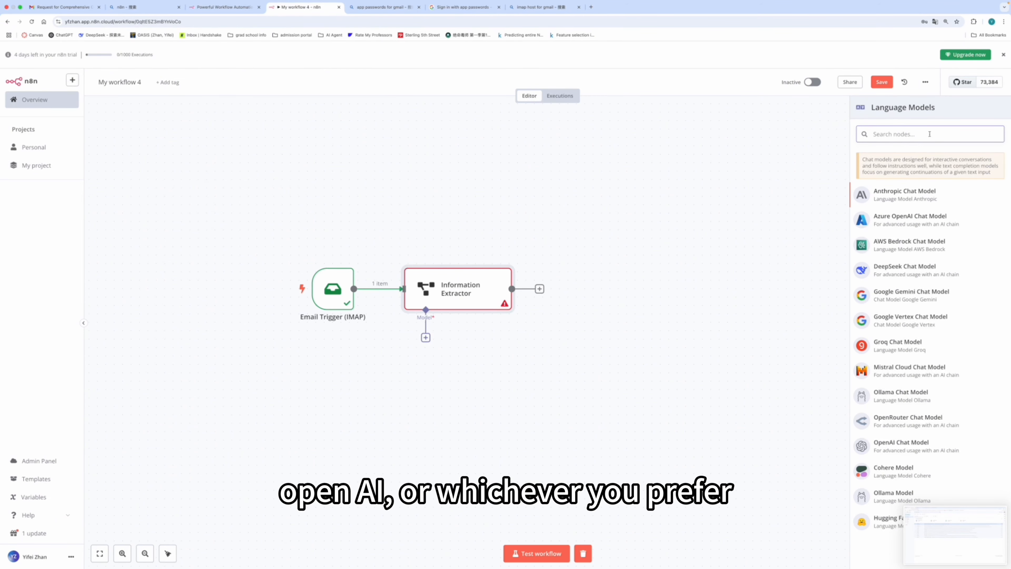
click(916, 444)
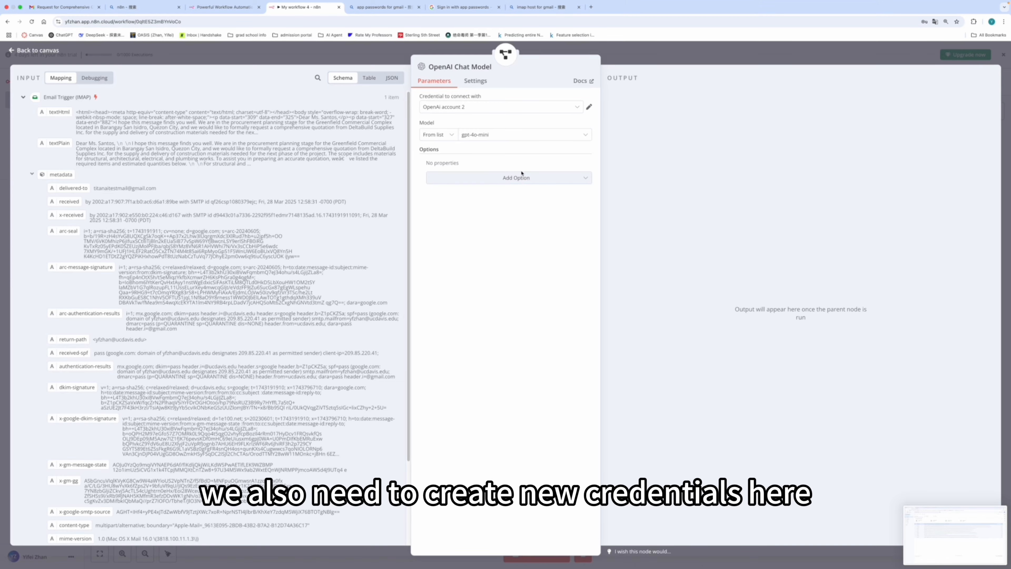
click(517, 108)
click(447, 194)
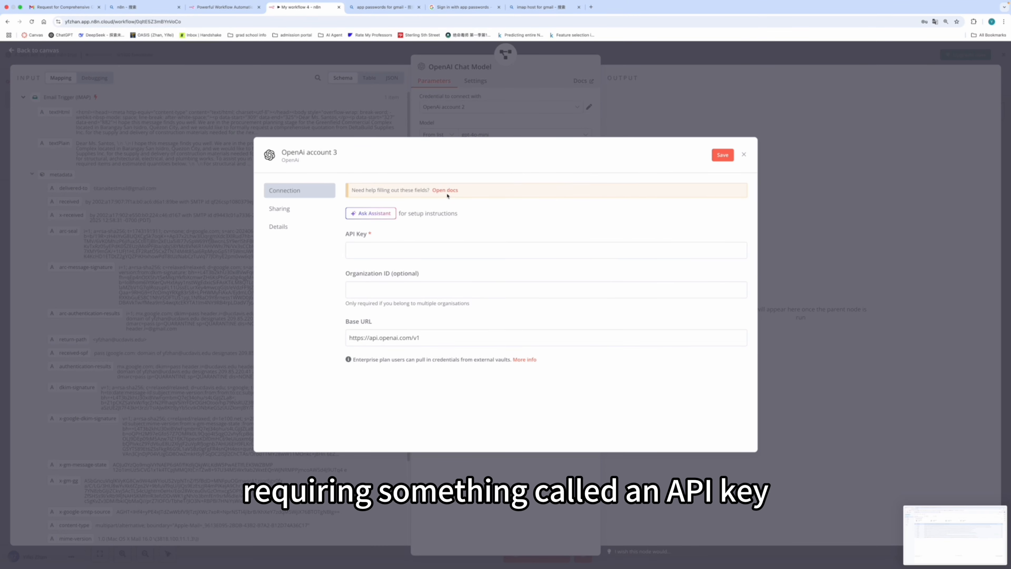
click(350, 249)
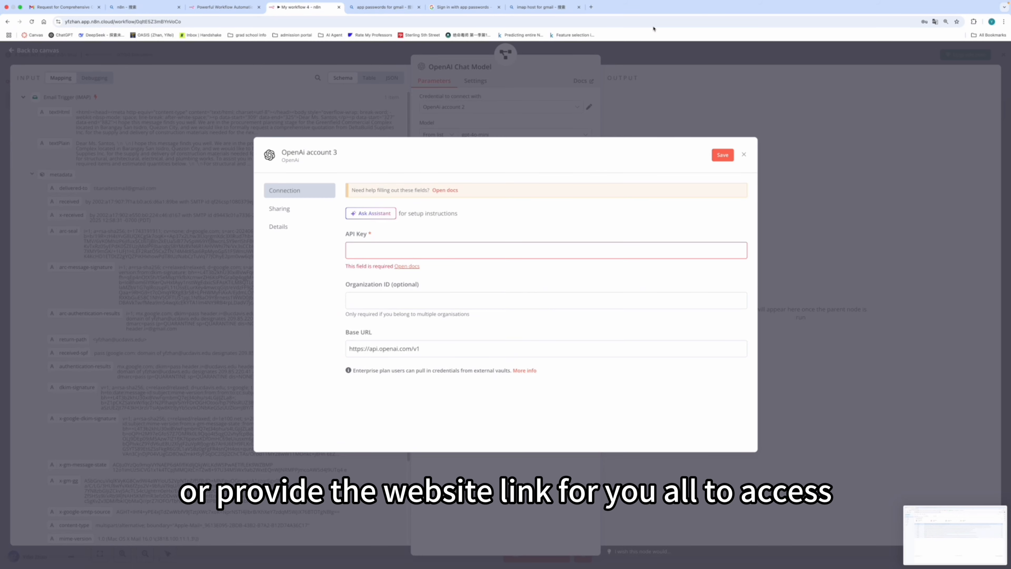
Step: Open platform.openai.com/api-keys in a new browser tab and create a secret key named "test key" in the default project
click(592, 7)
key(ctrl+v)
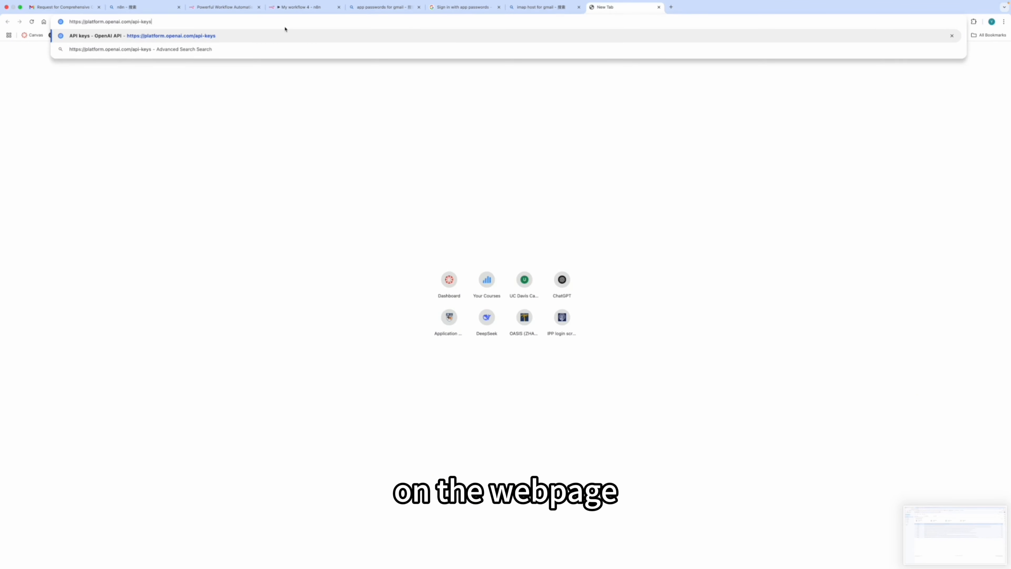
key(Return)
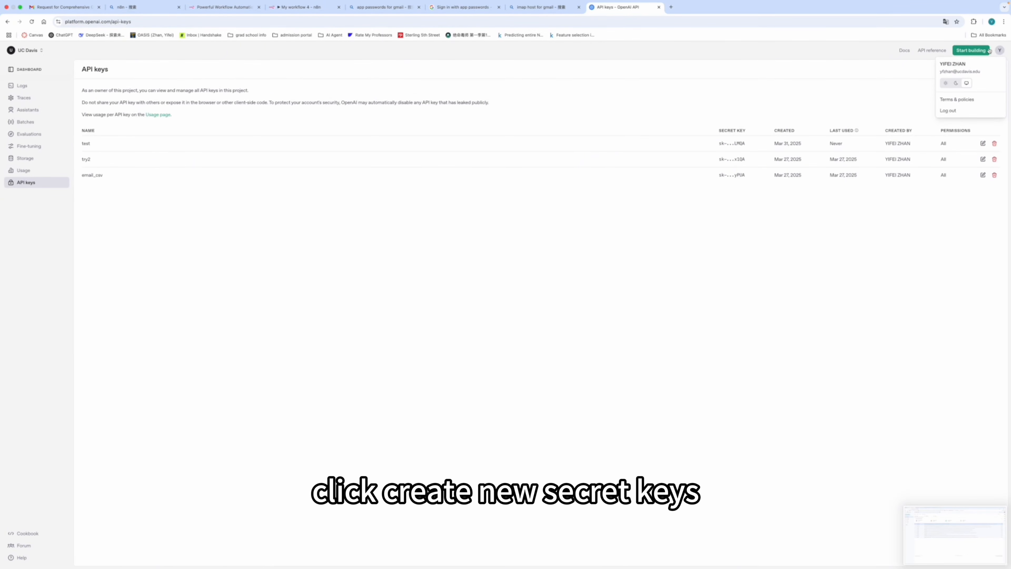
click(969, 69)
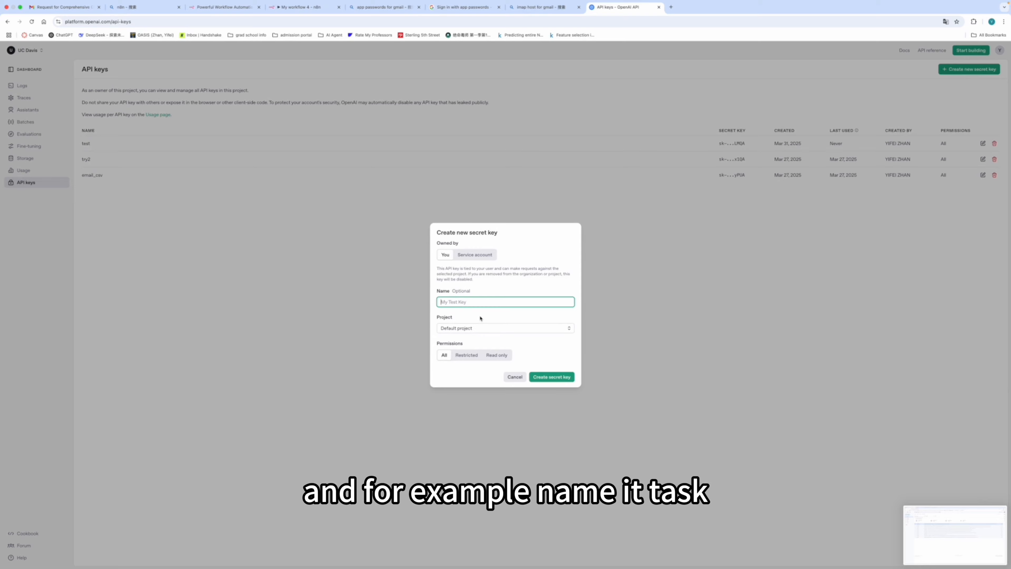
text(test key)
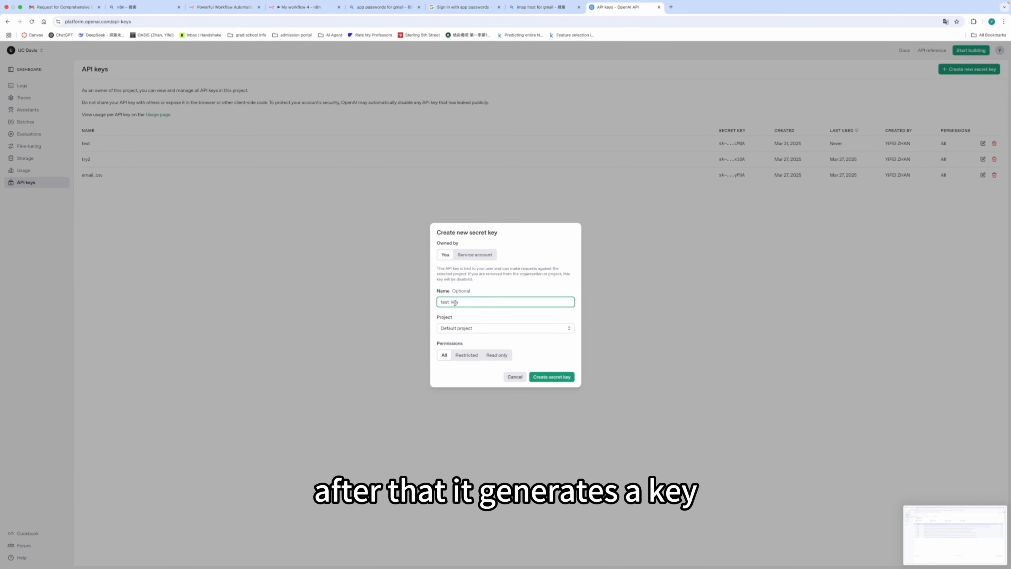
click(555, 377)
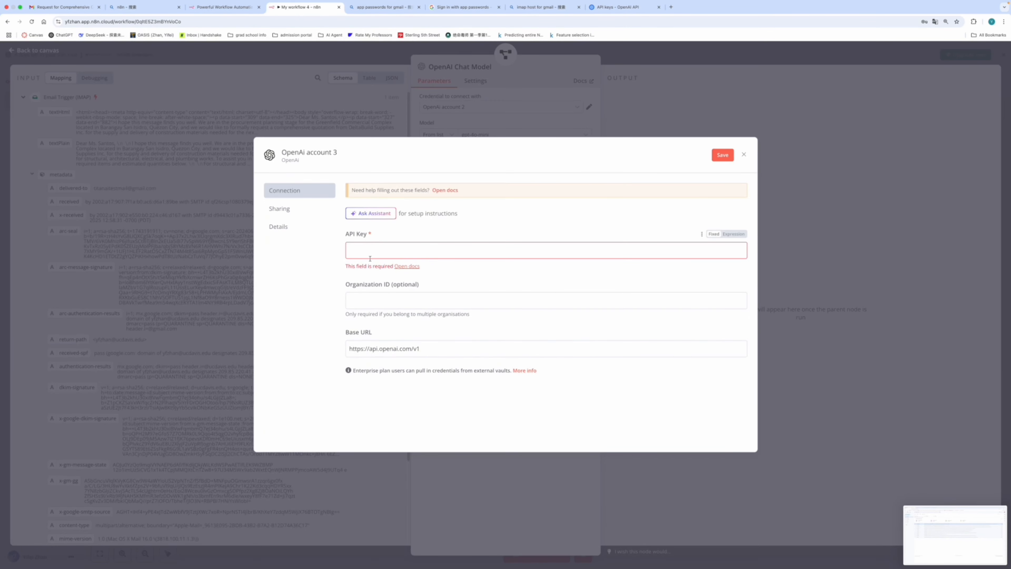
Step: Paste the API key into the new OpenAI credential, save it, and dismiss the notification
click(370, 258)
key(super+v)
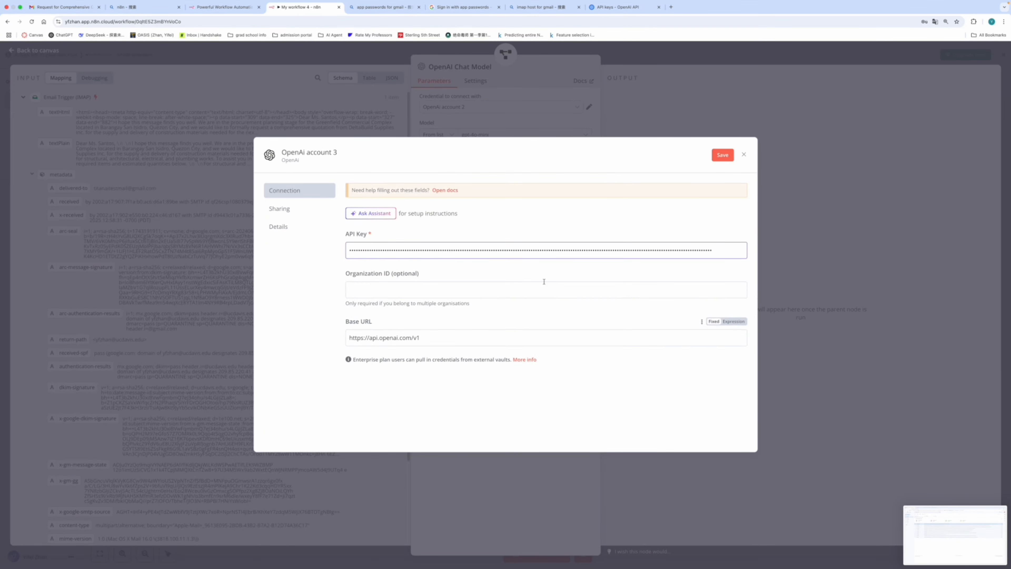
click(727, 155)
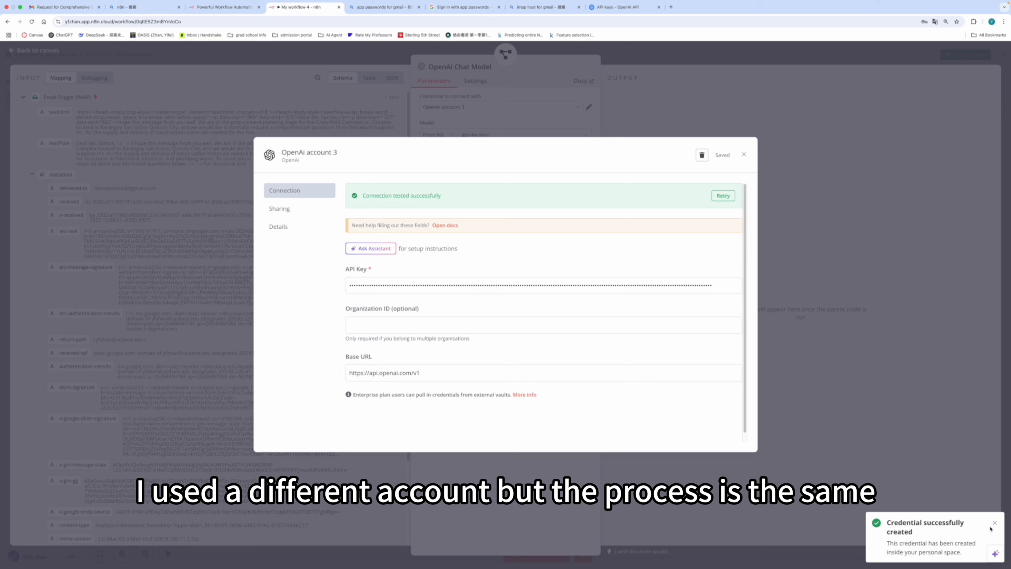
click(994, 523)
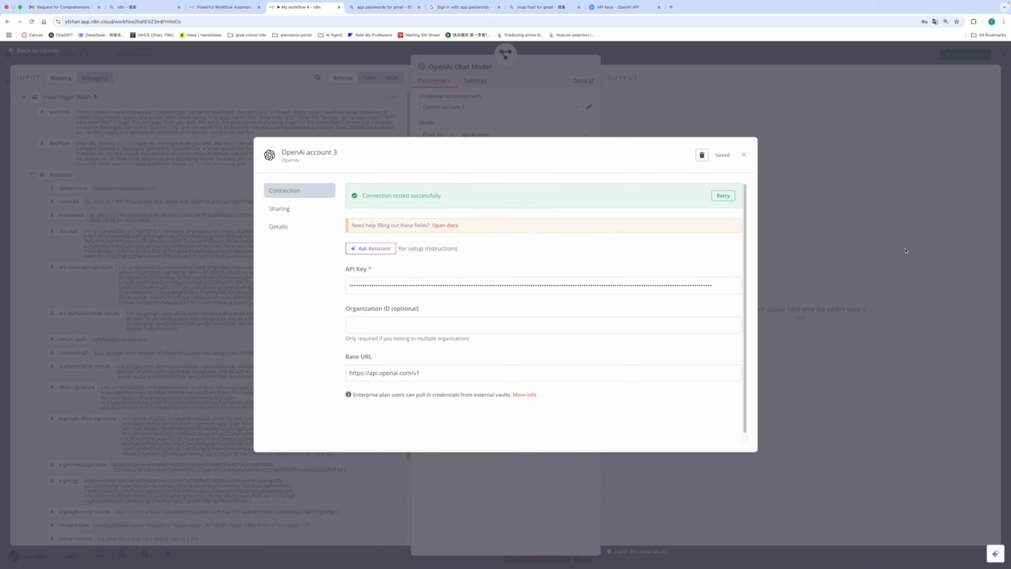
Step: Close the new credential's settings, switch the OpenAI Chat Model to the existing gptapi credential, and return to the canvas
click(744, 154)
click(508, 111)
click(505, 129)
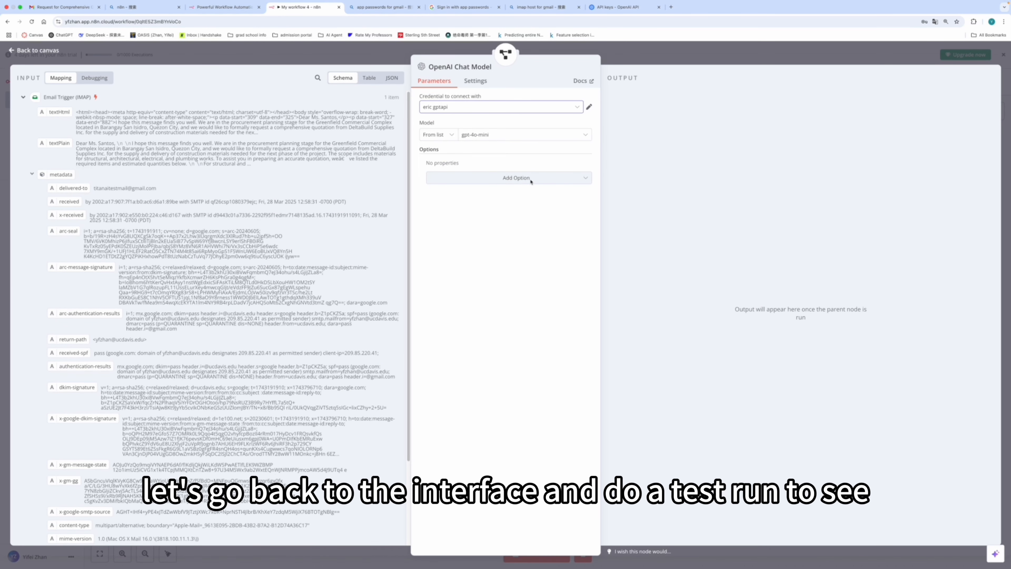
click(524, 111)
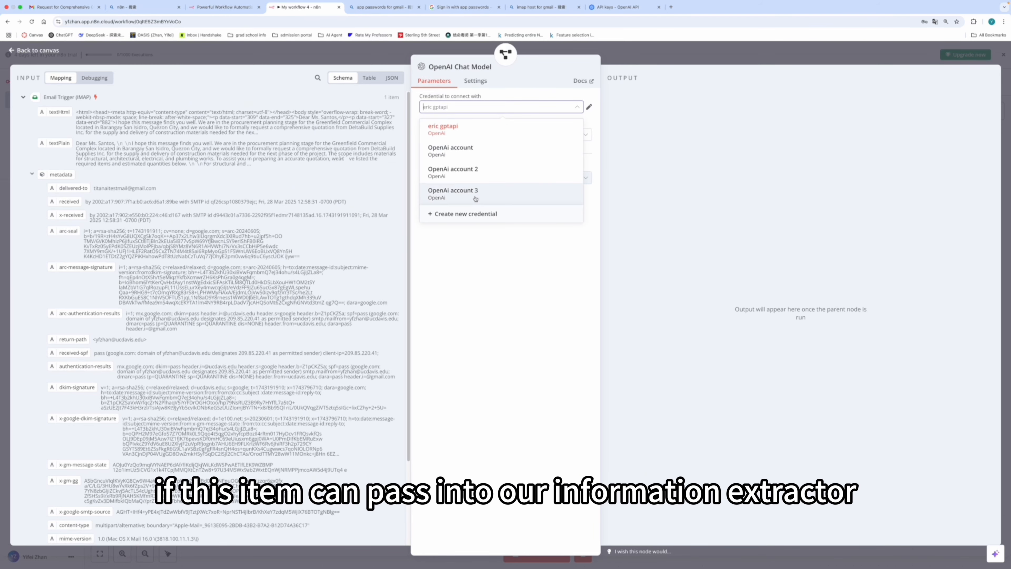
click(480, 109)
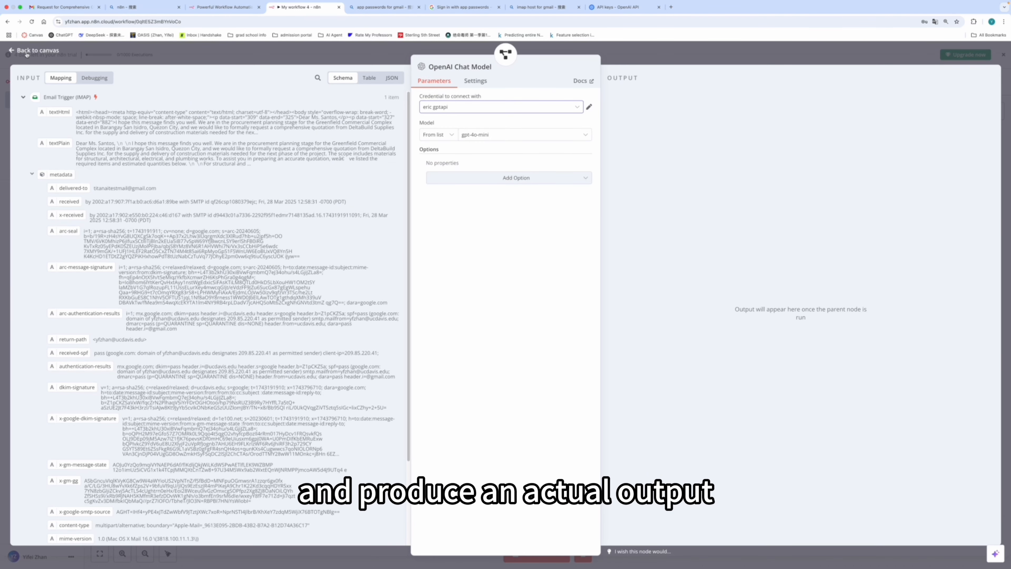
key(Escape)
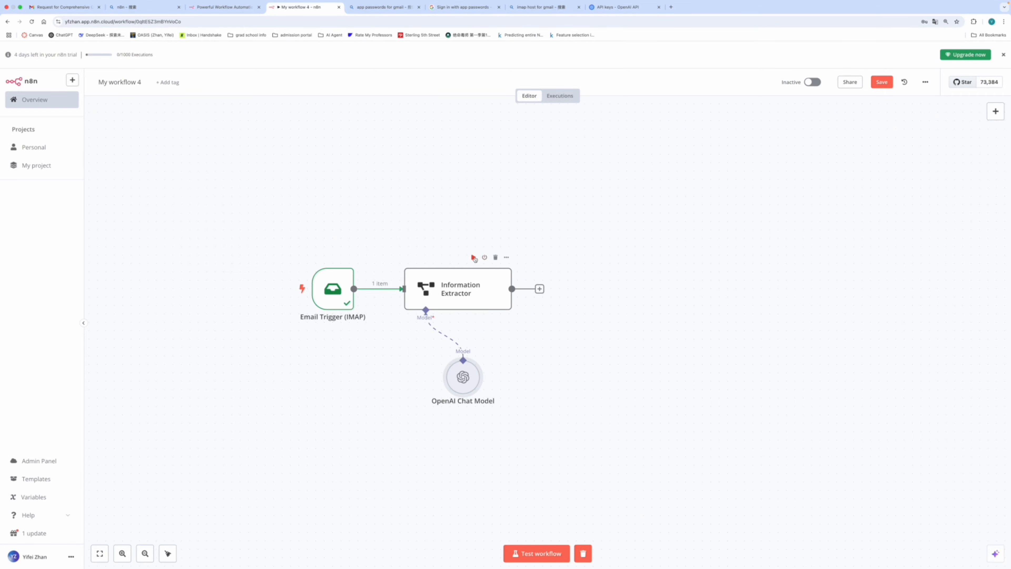
Step: Run the Information Extractor node and examine its extracted company name and product and quantity output
click(473, 257)
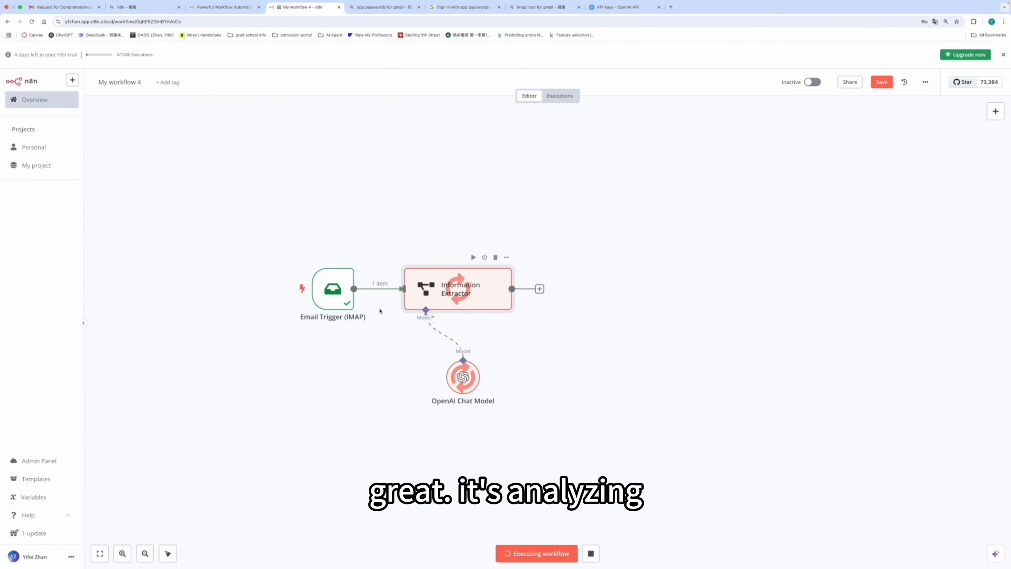
double_click(460, 291)
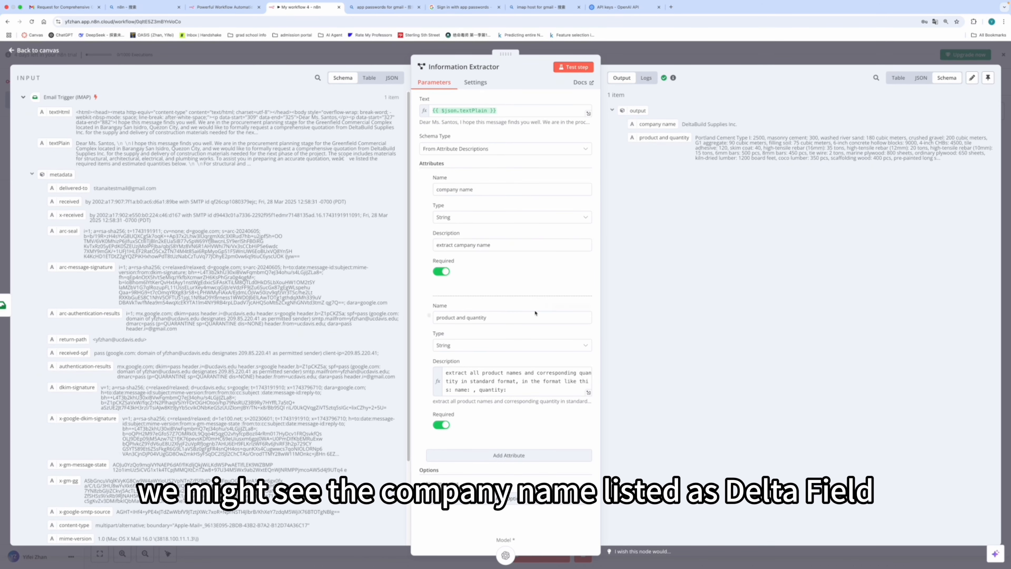
drag(487, 318, 420, 317)
click(517, 317)
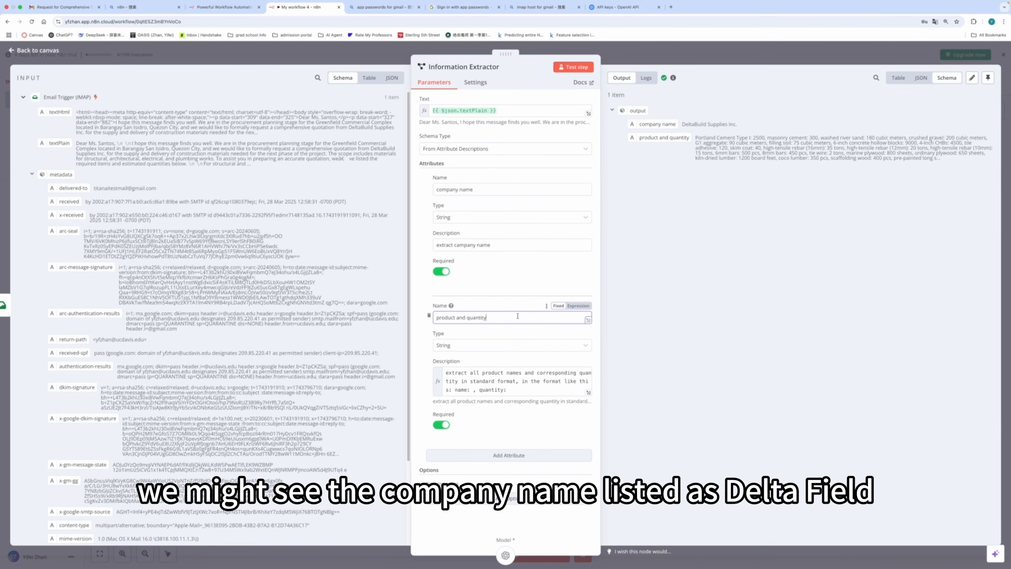
click(682, 126)
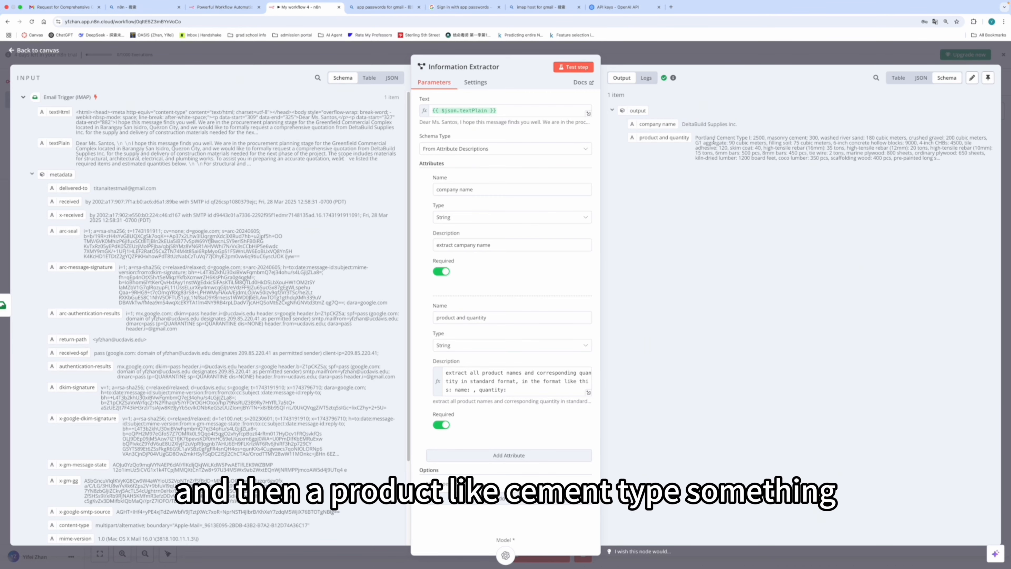
drag(696, 138, 752, 139)
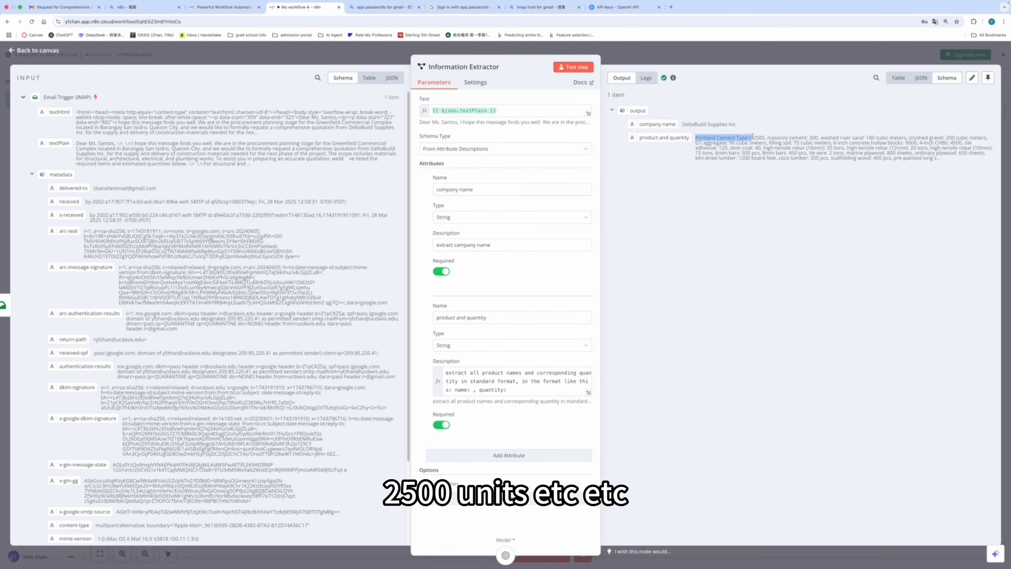
click(755, 140)
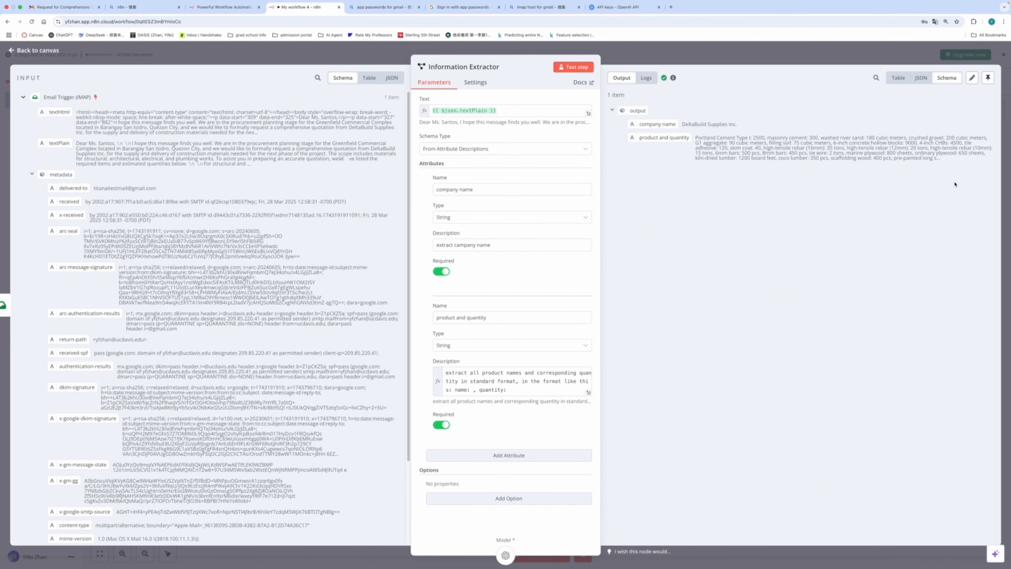
Step: Return to the canvas and save the workflow
click(29, 50)
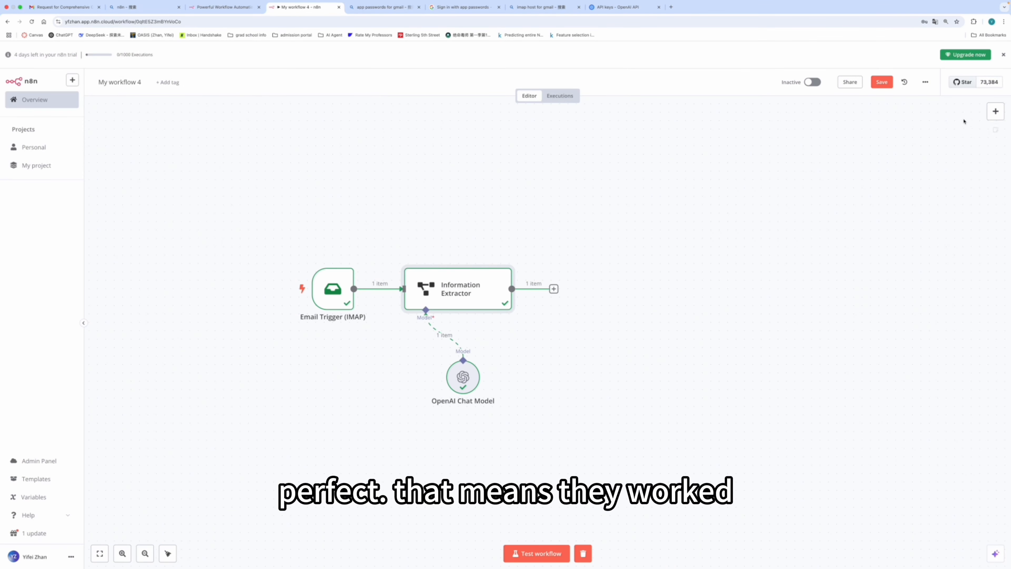
click(882, 82)
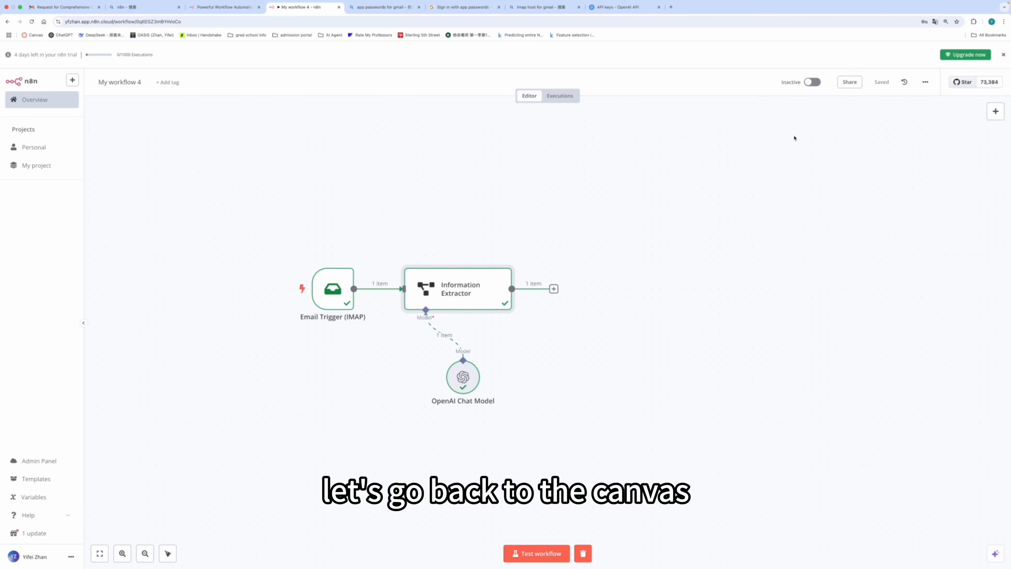
drag(232, 212, 734, 427)
click(657, 350)
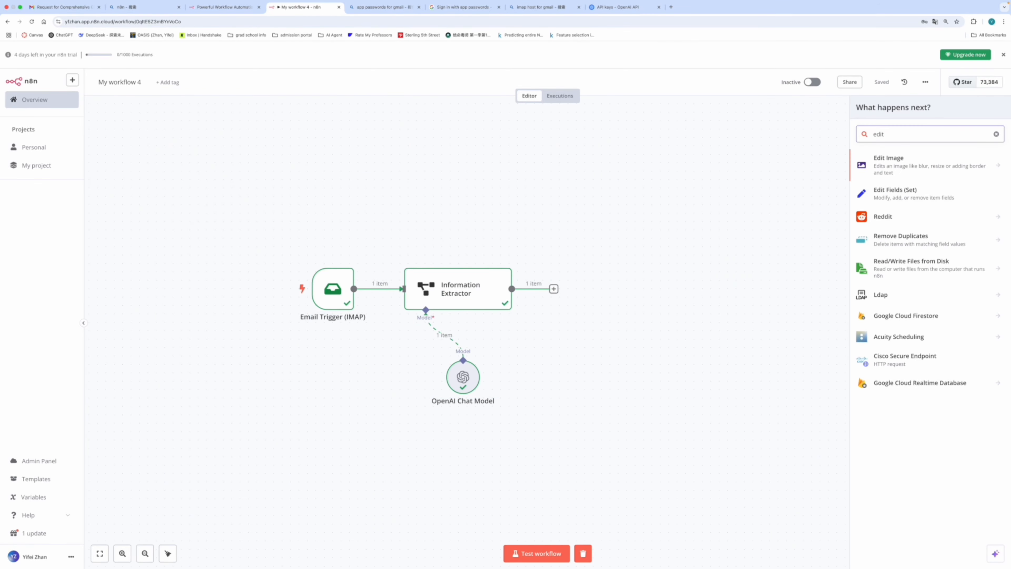
Step: Add an Edit Fields (Set) node after the Information Extractor, map company name and product and quantity into it, and test it
click(894, 197)
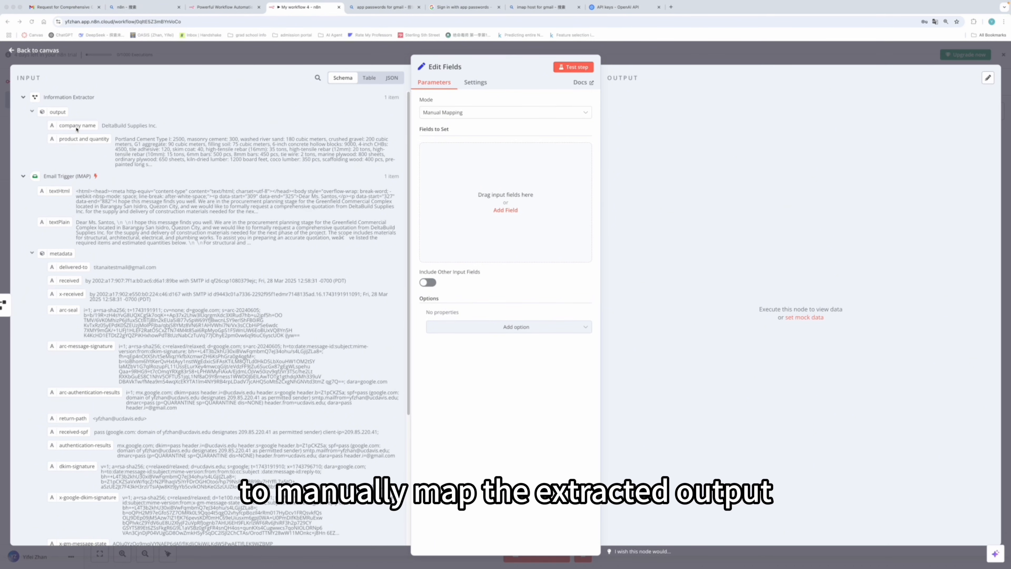
drag(77, 126, 514, 196)
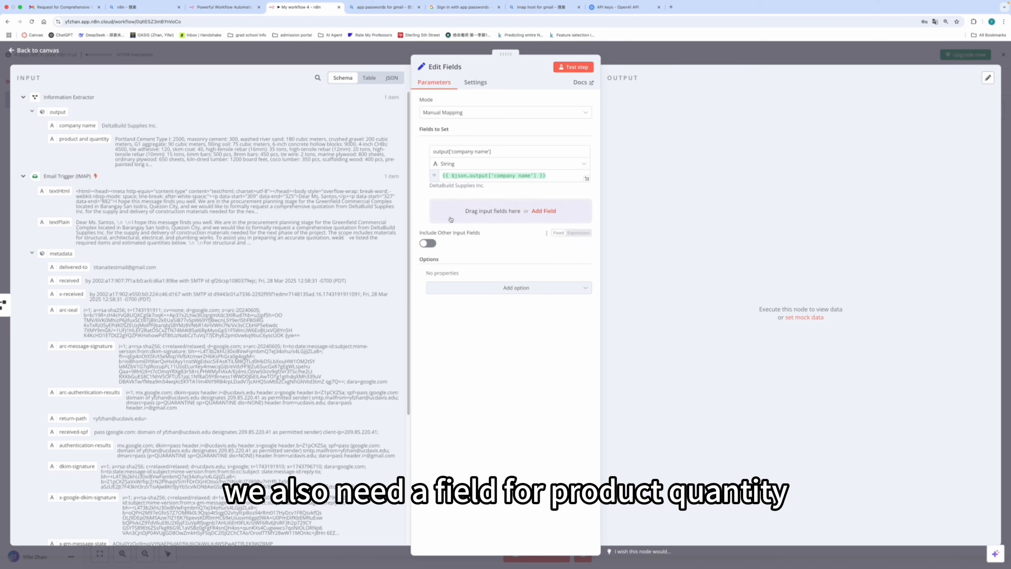
drag(76, 140, 442, 217)
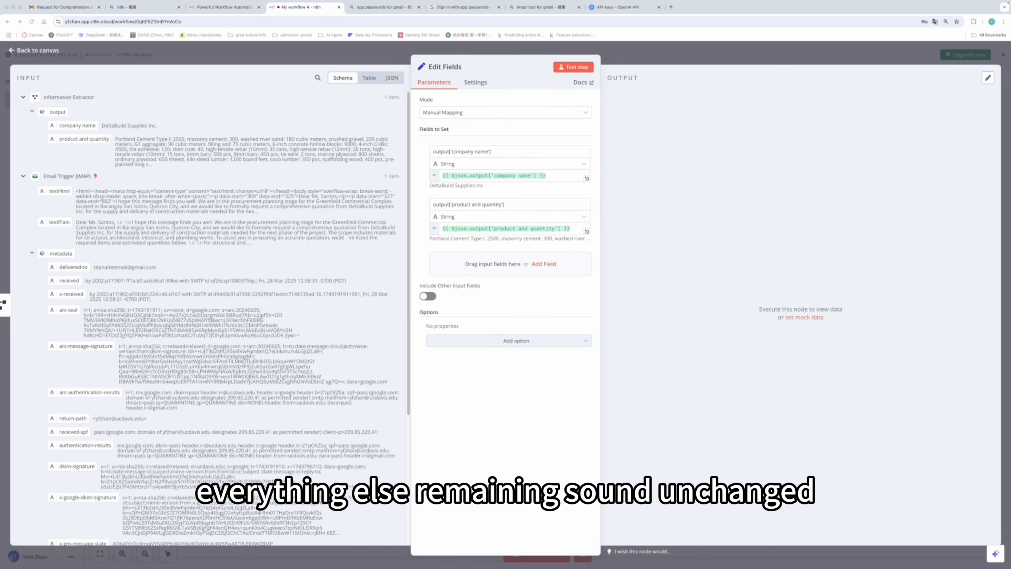
click(570, 67)
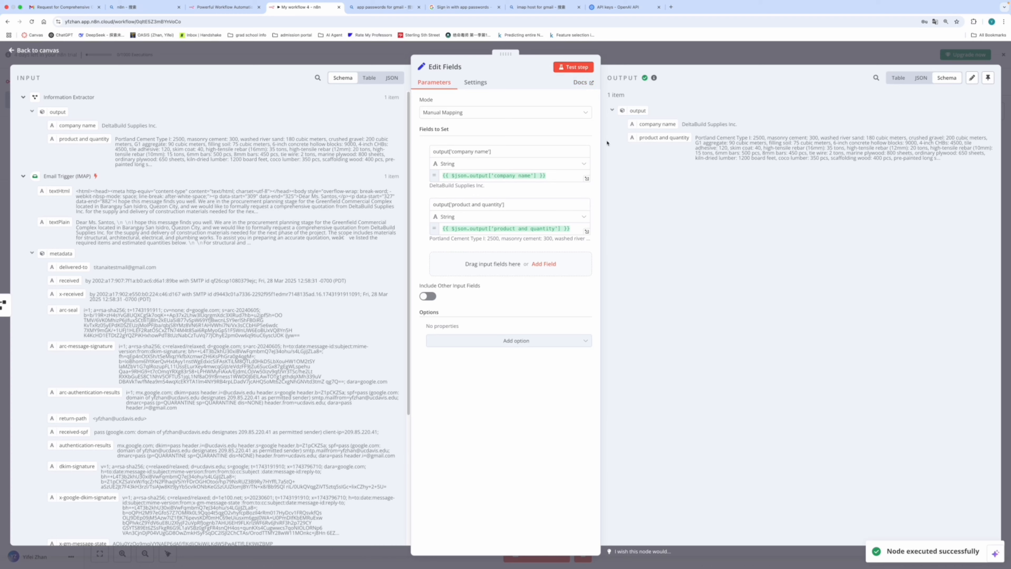
click(34, 51)
Step: Add a Code node after Edit Fields with JavaScript that splits "product and quantity" into separate items with company, item and quantity
click(638, 289)
text(code)
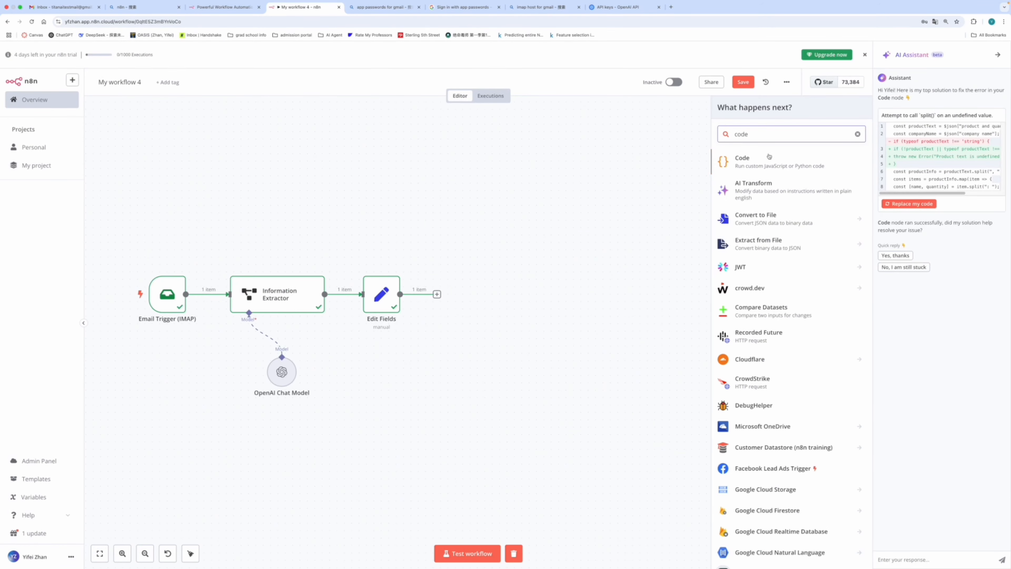
click(742, 160)
drag(388, 229, 260, 154)
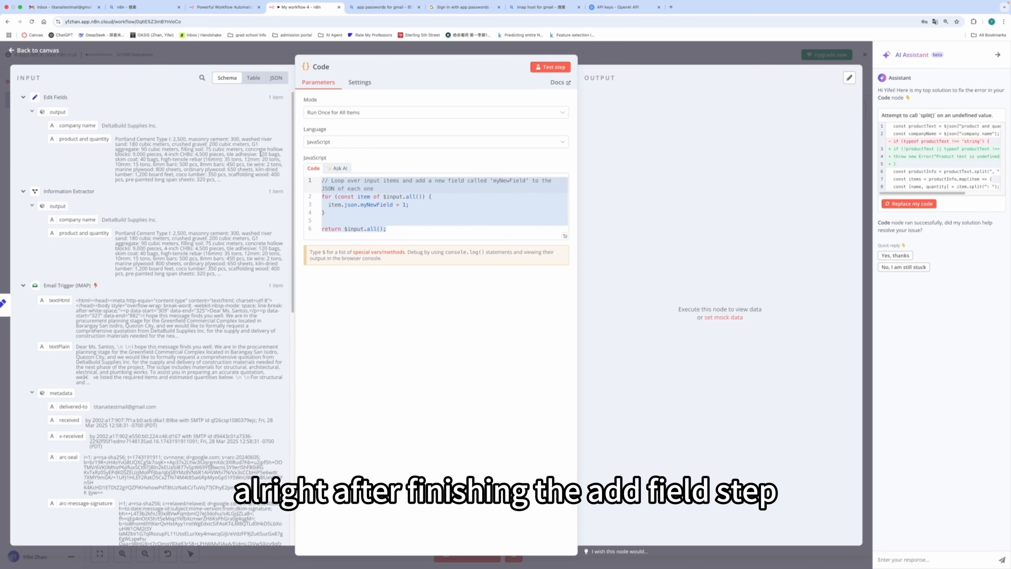
text(const productText = $json.output["product and quantity"]; const companyName = $json.output["company name"];  const productInfo = productText.split(", "); const items = productInfo.map(item => {     const [name, quantity] = item.split(": ");     return {         company: companyName,         item: name.trim(),         quantity: quantity.trim()     }; });  return items;)
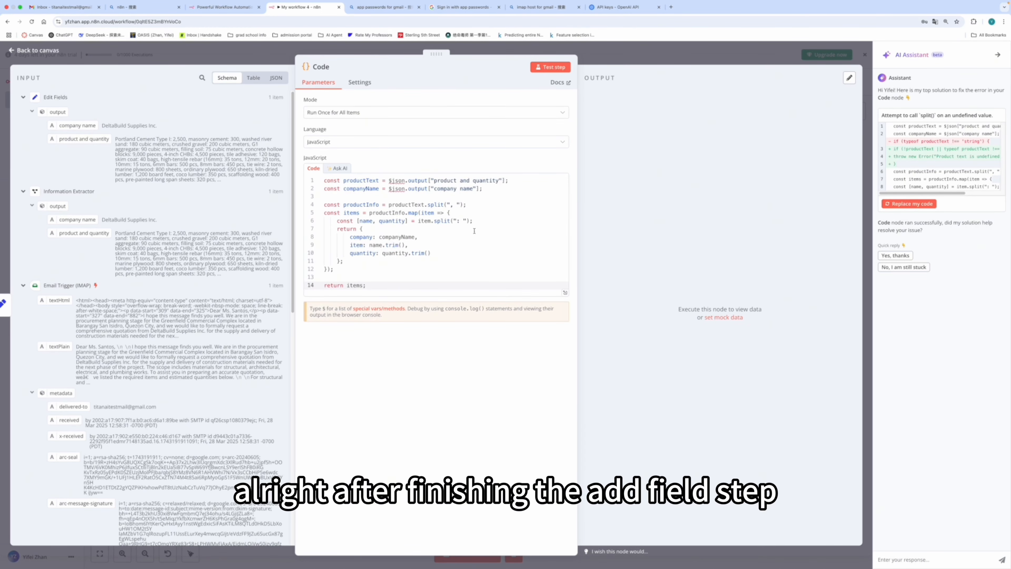
Step: Run the Code node, compare its output fields with the script, and return to the canvas
click(563, 68)
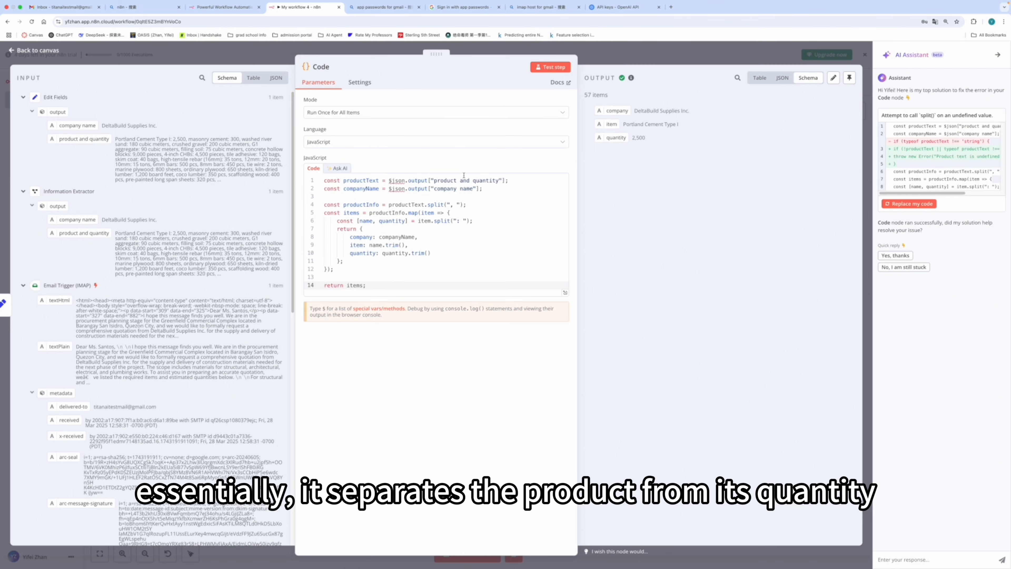
double_click(450, 181)
double_click(612, 138)
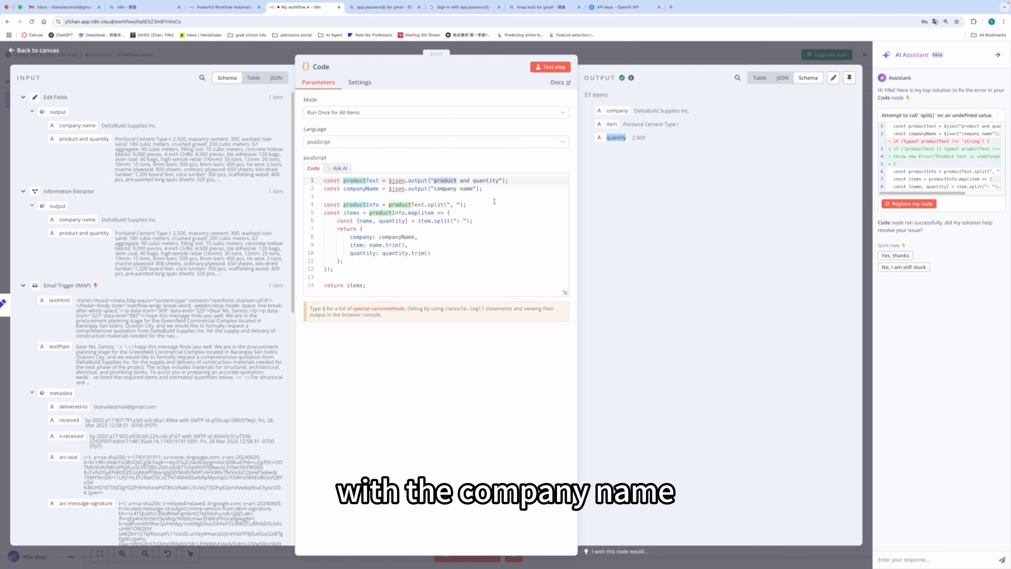
click(42, 51)
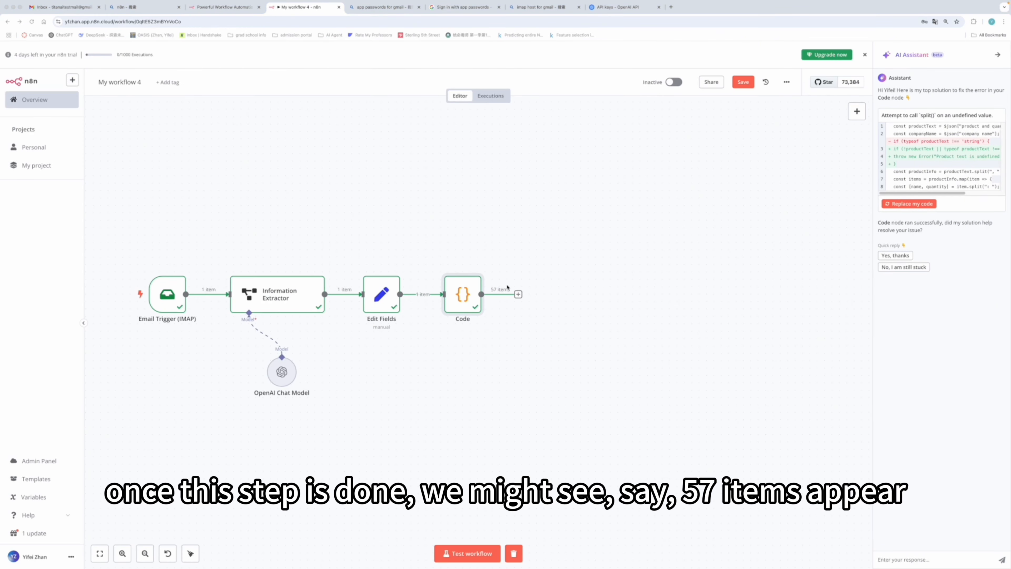
Step: Add a Convert to File node after the Code node using the Convert to CSV operation, and test it
click(517, 294)
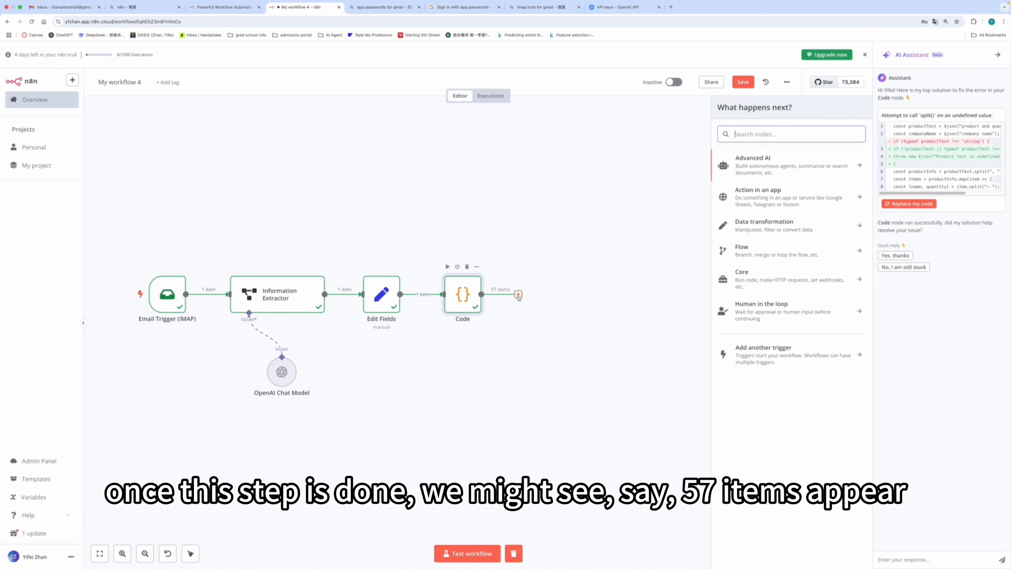
text(converty)
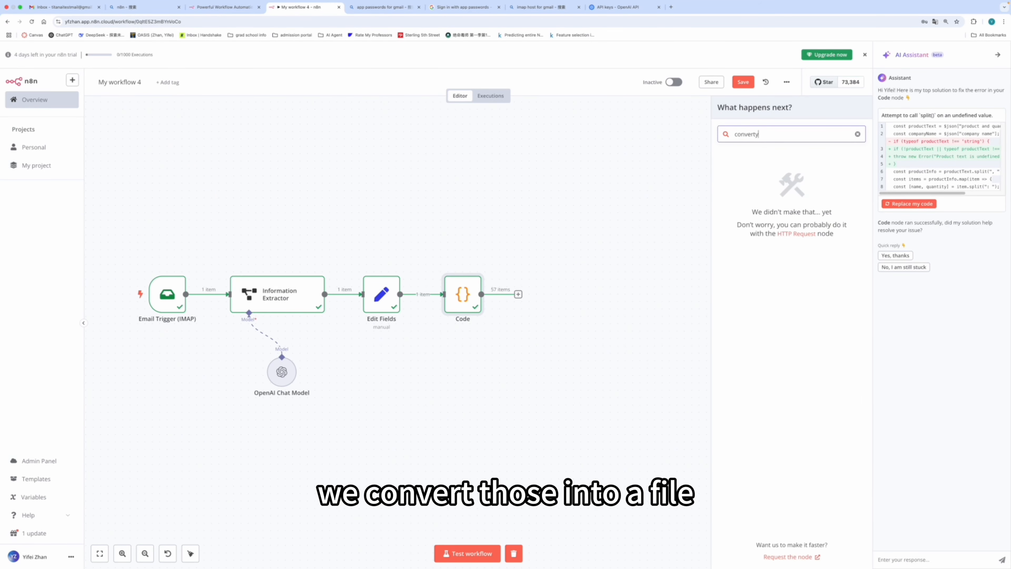
key(BackSpace)
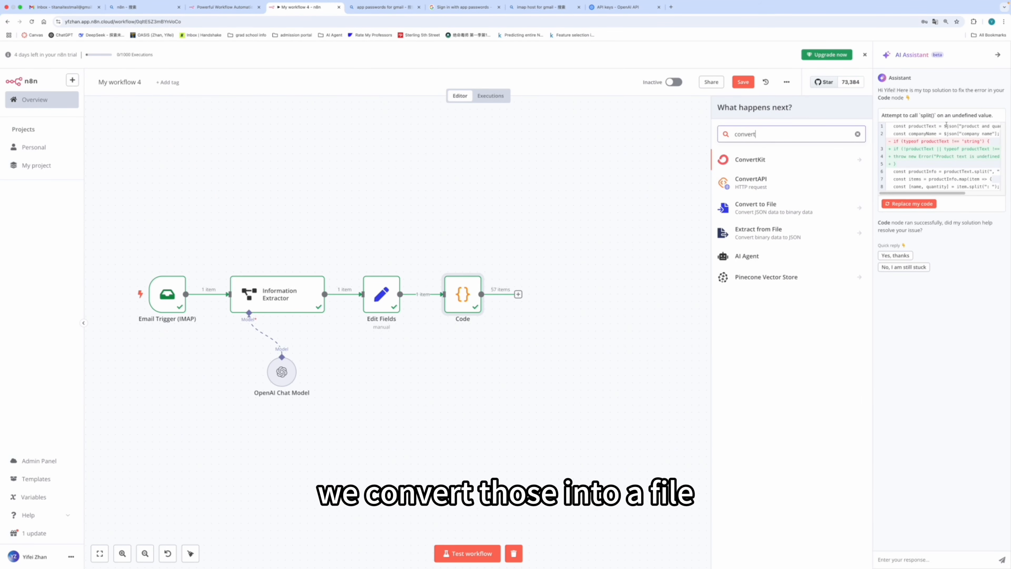
click(798, 213)
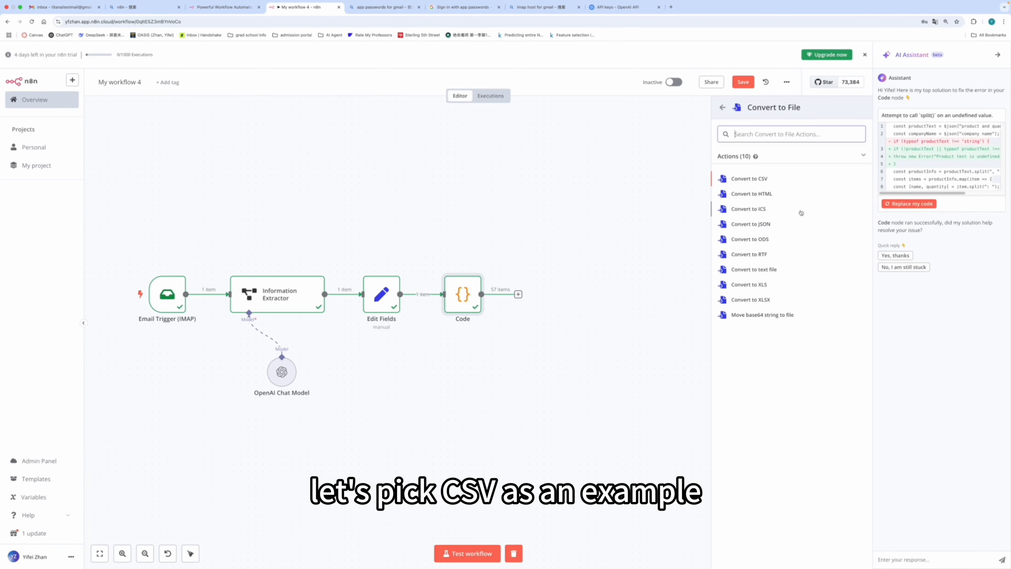
click(760, 179)
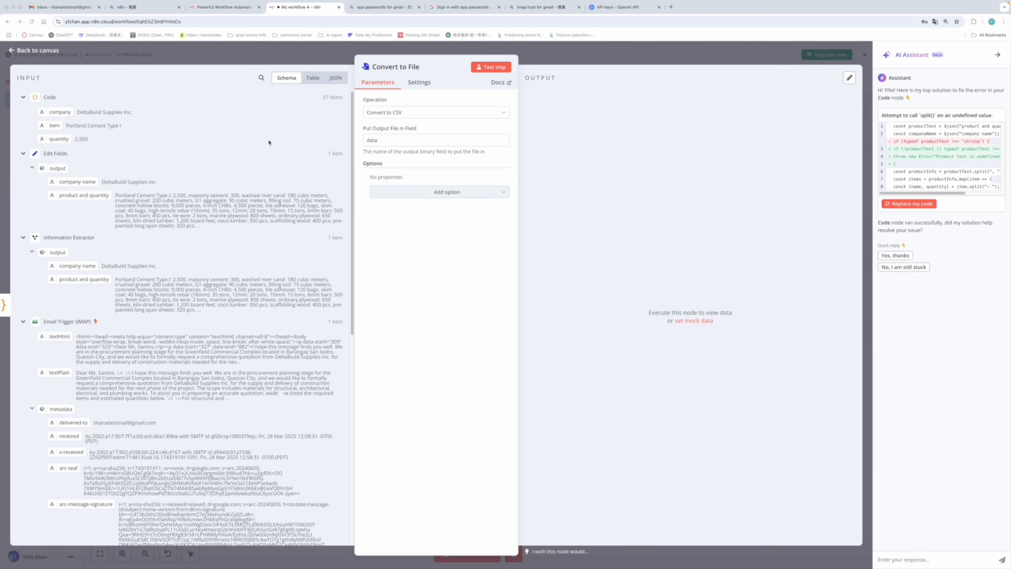
click(491, 67)
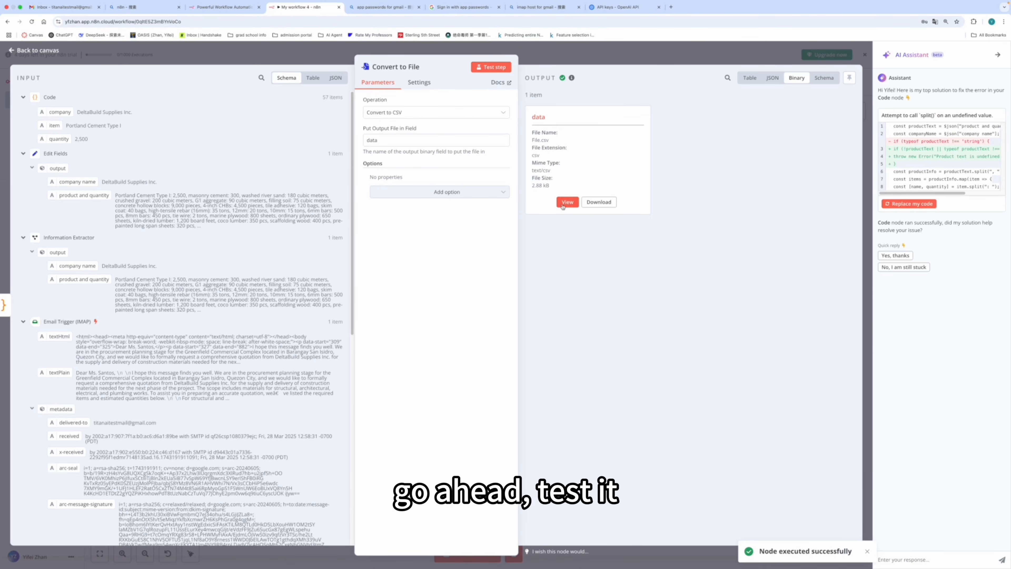
Step: Download the generated CSV as File (3).csv to the Titan AIagent folder and open it in Numbers
click(599, 202)
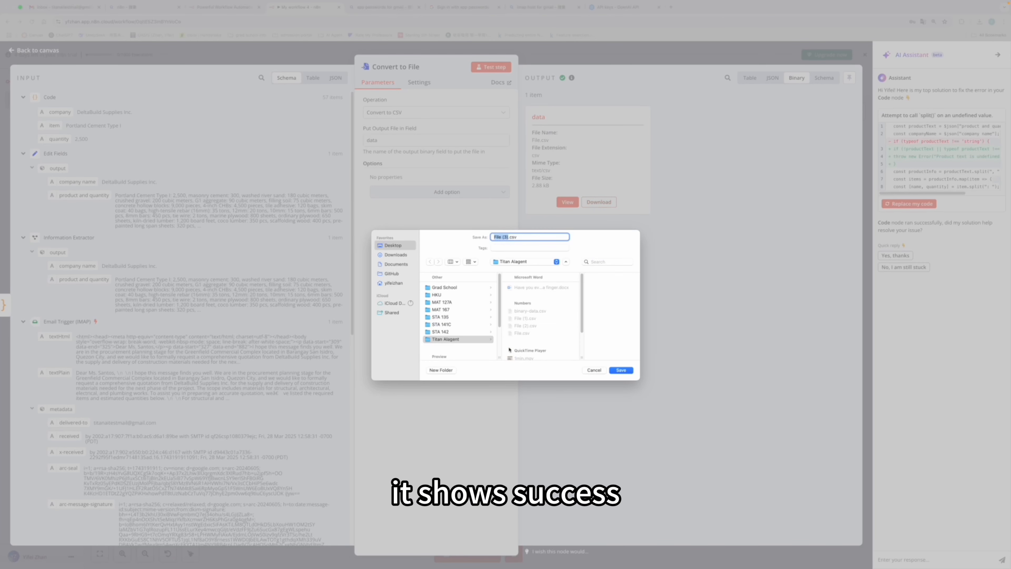
click(620, 375)
click(961, 37)
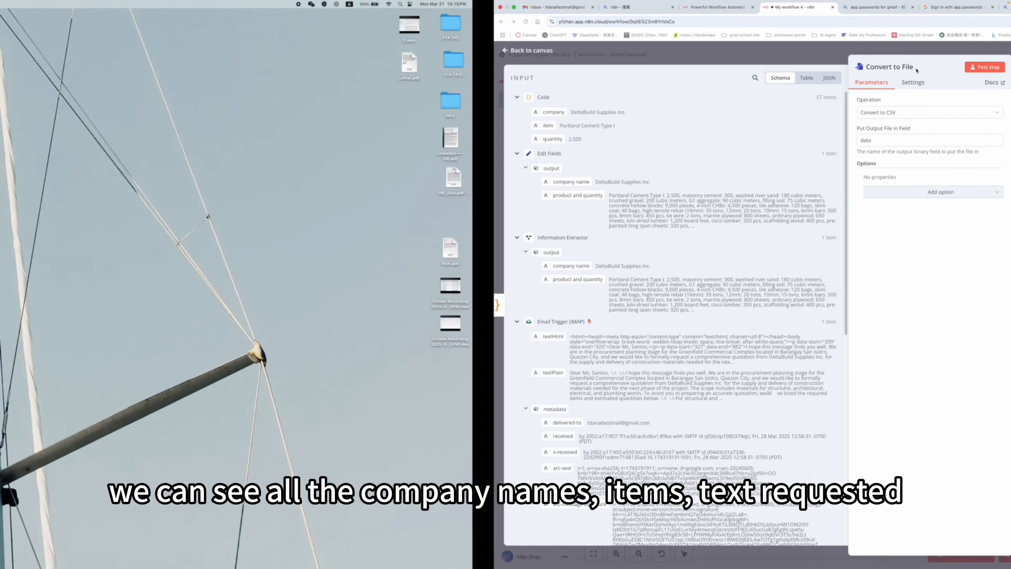
double_click(324, 393)
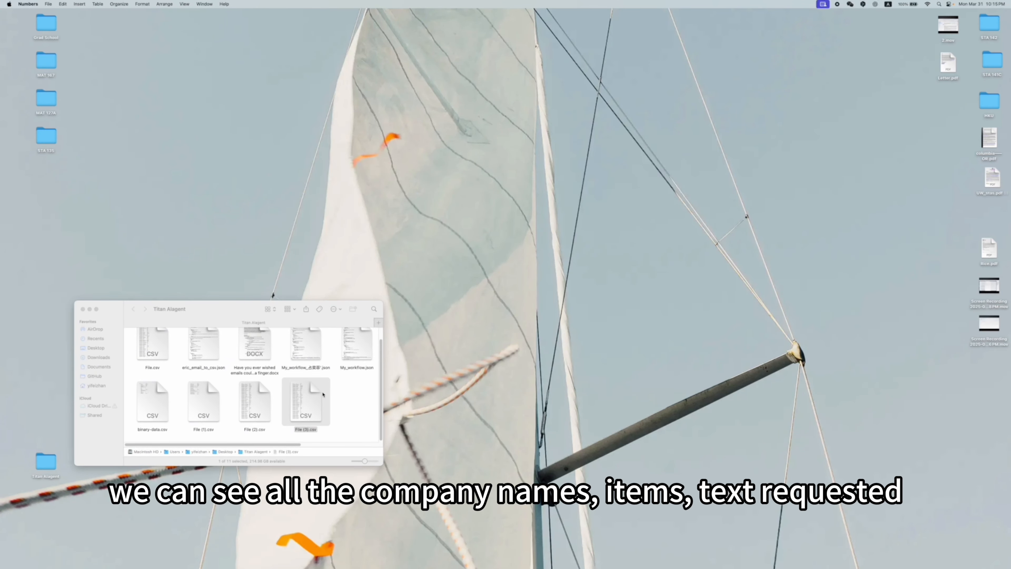
click(312, 92)
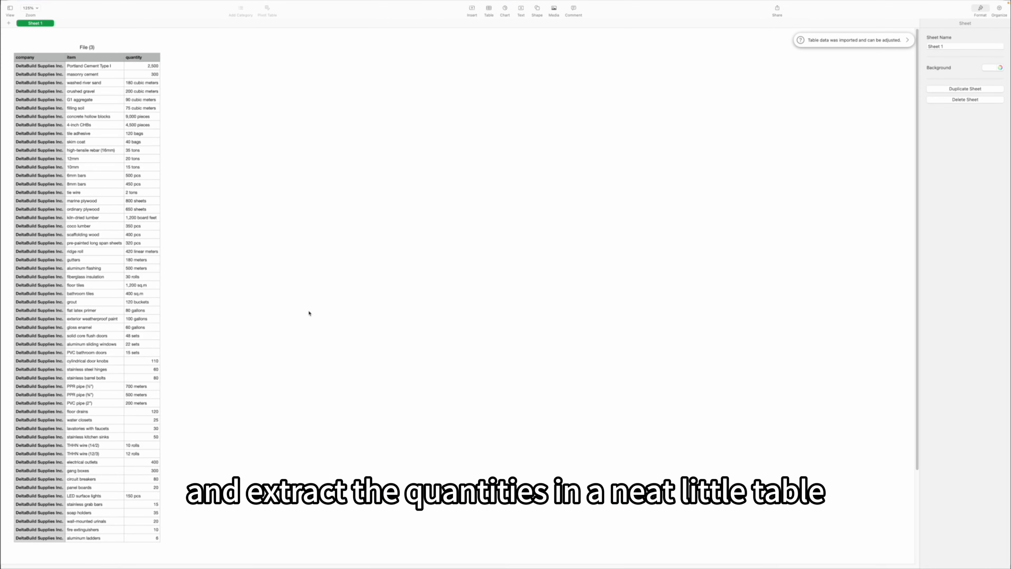
Step: Examine the company, item and quantity columns of the exported table from its first to its last row
scroll(293, 314, up, 3)
scroll(292, 314, left, 3)
scroll(280, 330, up, 3)
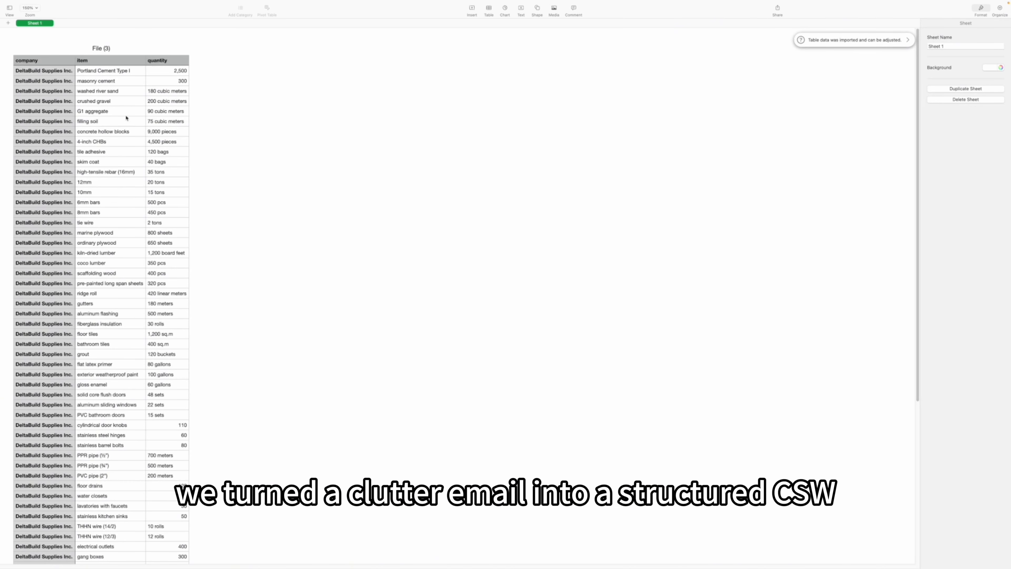
click(124, 71)
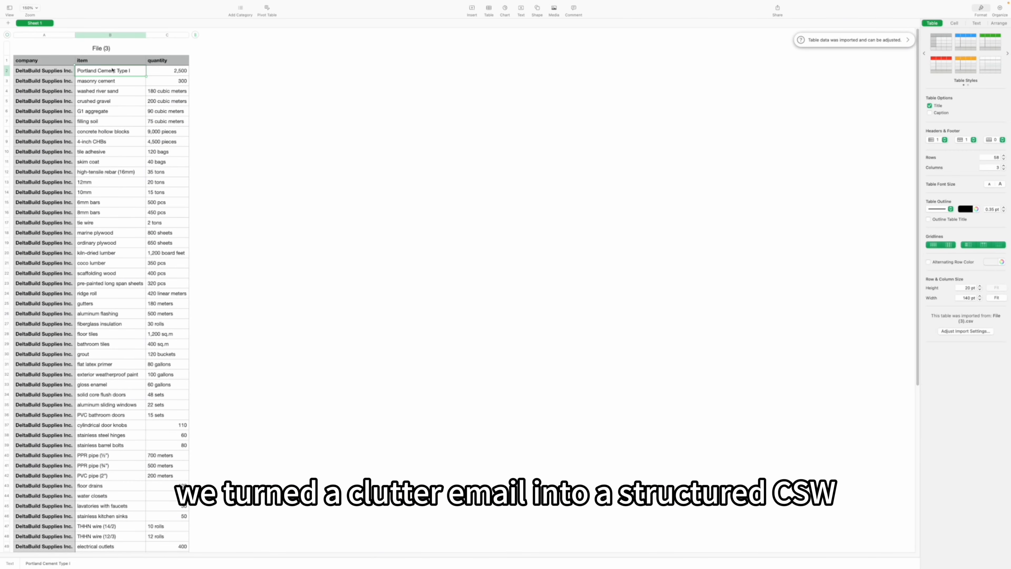
click(161, 71)
scroll(178, 182, down, 3)
scroll(179, 182, up, 3)
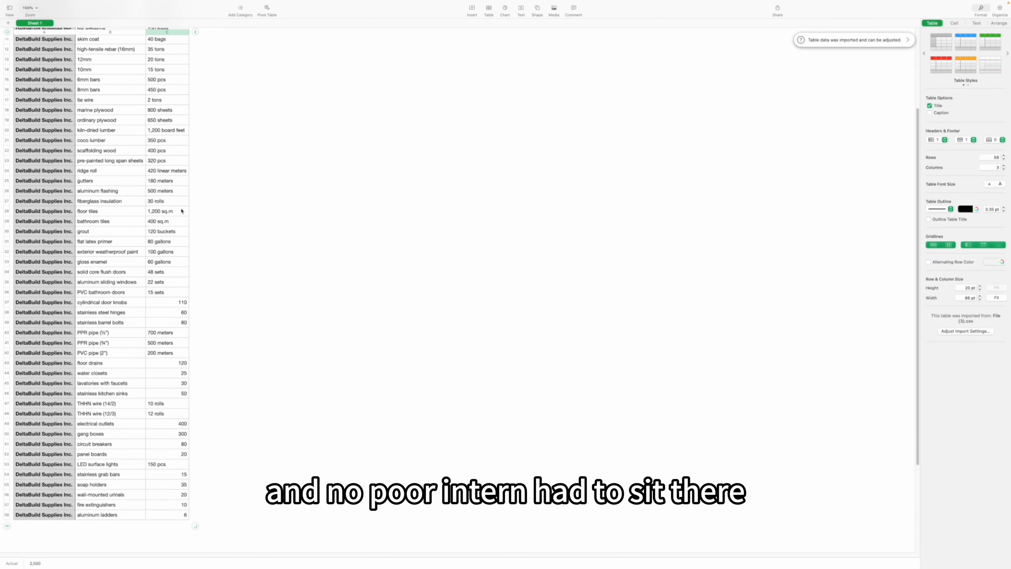